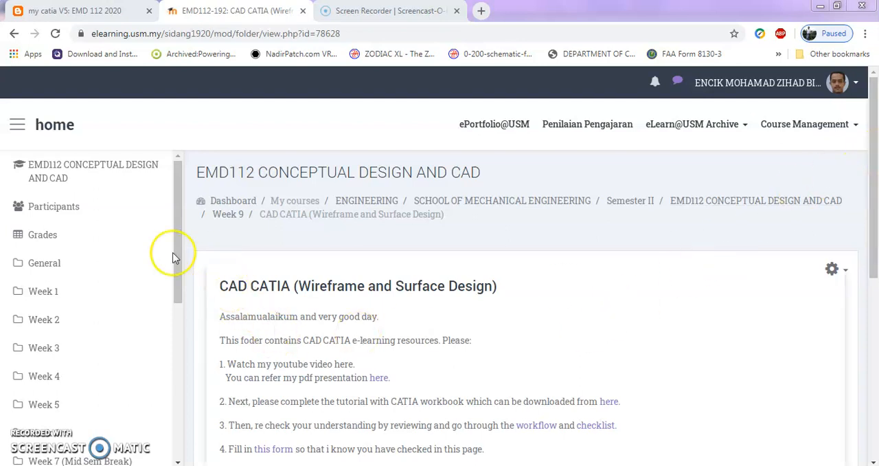
- Open the CAD CATIA (Wireframe and Surface Design) folder in Week 9 of the EMD112 course and look through its instructions
drag(866, 211, 858, 364)
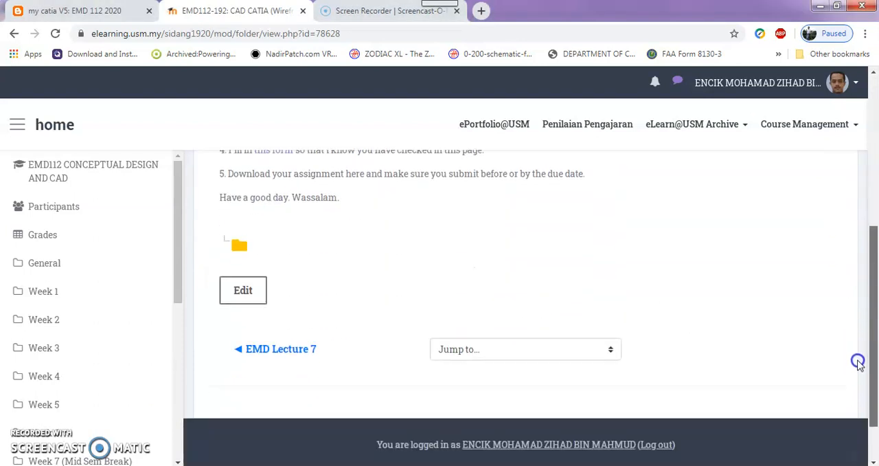
scroll(720, 314, up, 5)
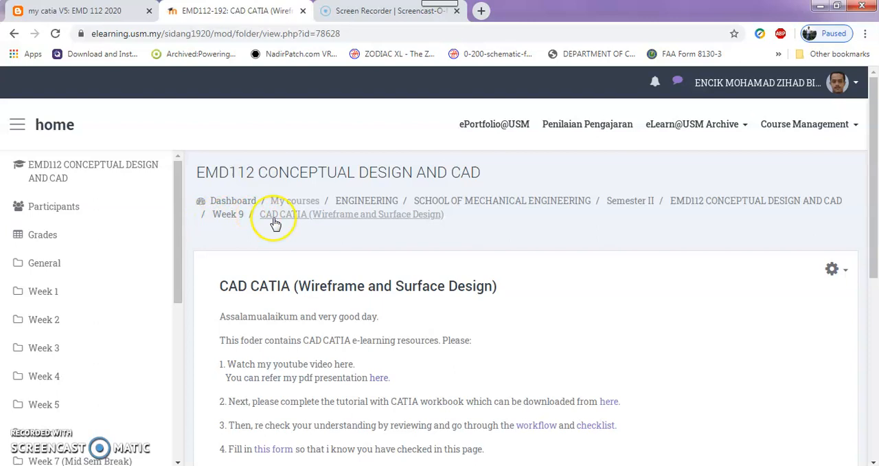
click(229, 217)
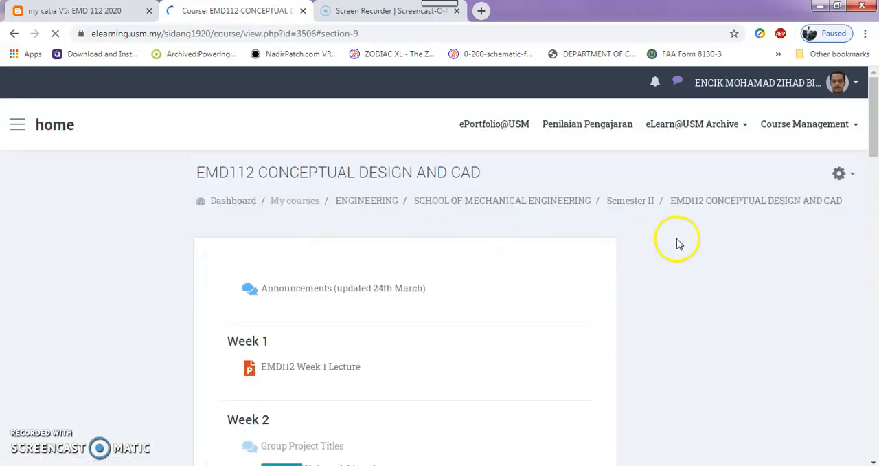
scroll(639, 247, down, 15)
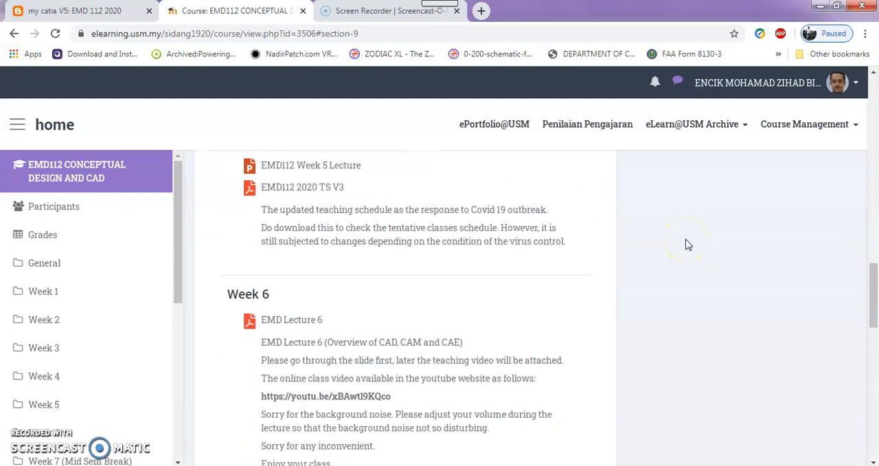
scroll(689, 245, down, 10)
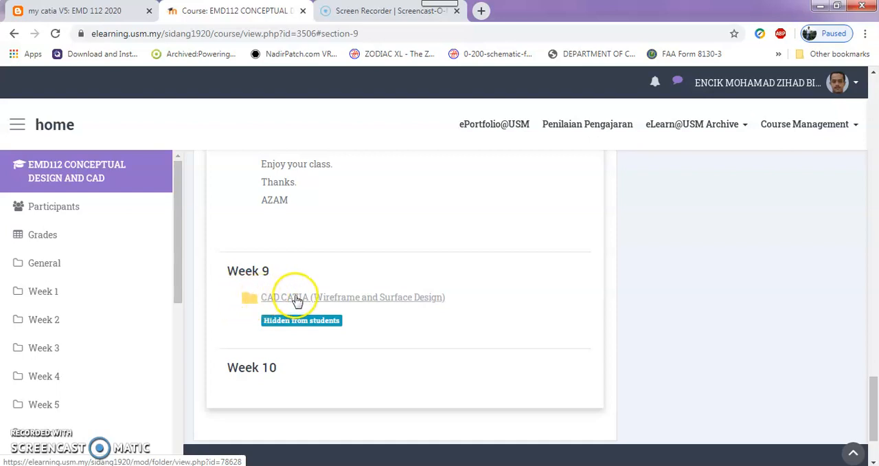
click(329, 297)
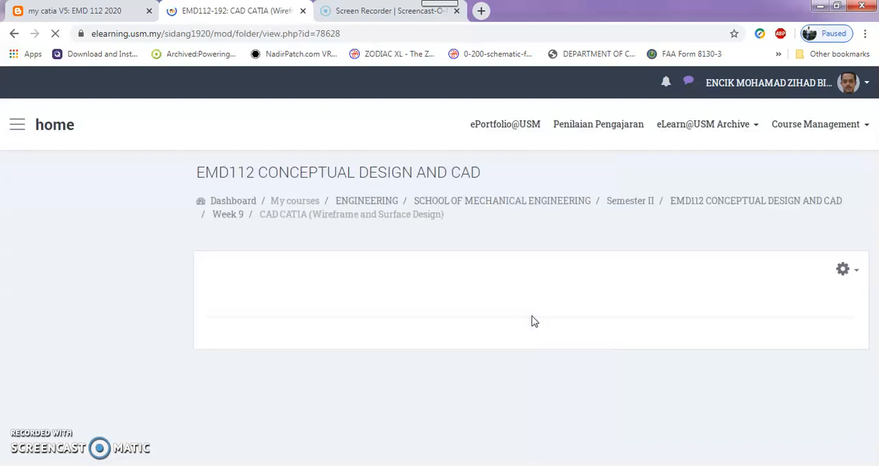
scroll(612, 294, down, 2)
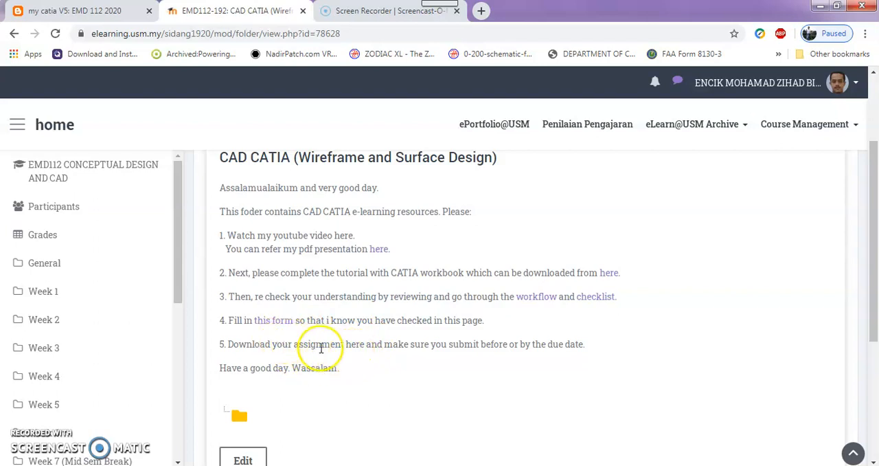
- Open the folder's linked PDF presentation and read through the "Activity for today" slide
click(377, 248)
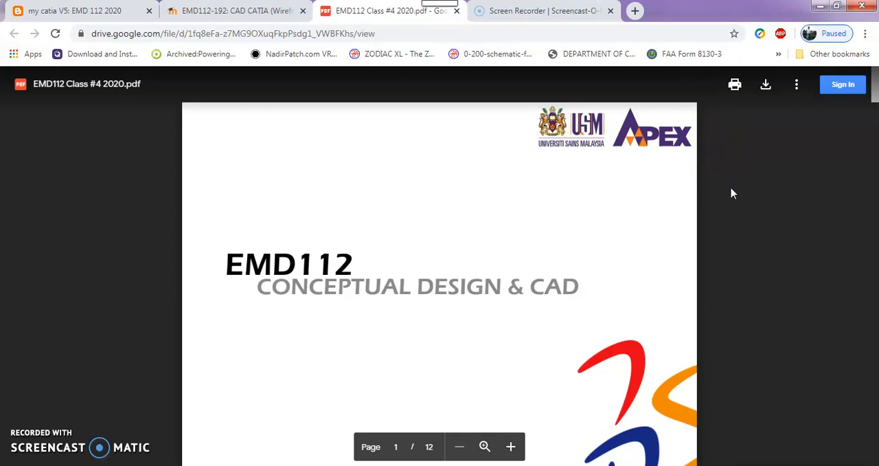
scroll(732, 194, down, 1)
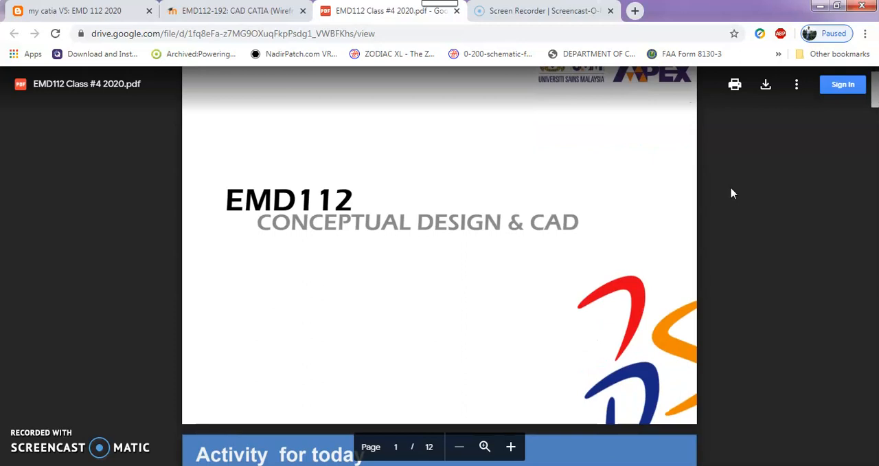
scroll(731, 193, down, 4)
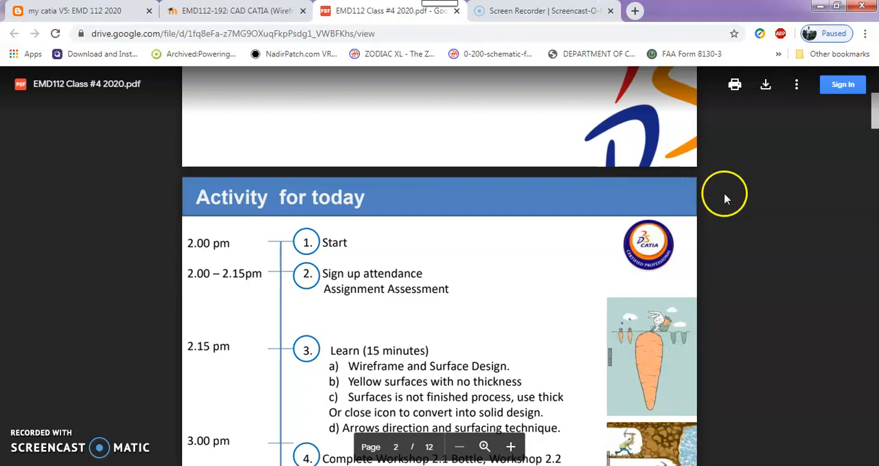
scroll(724, 196, down, 2)
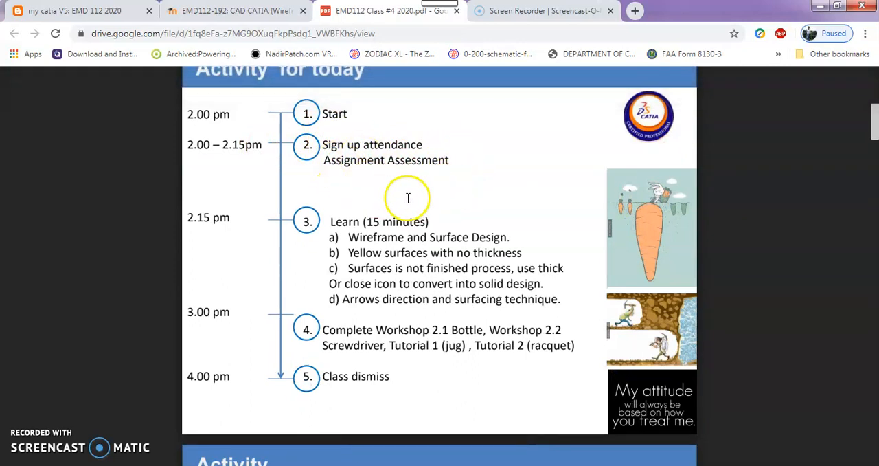
scroll(395, 189, down, 2)
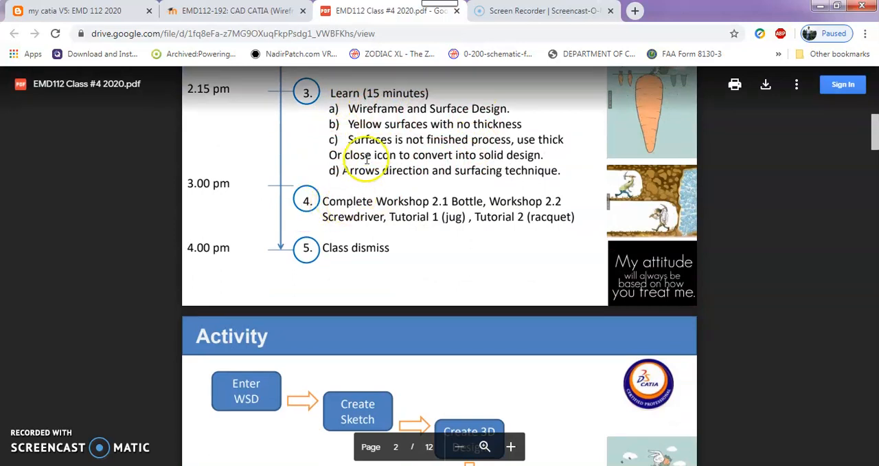
scroll(441, 377, up, 1)
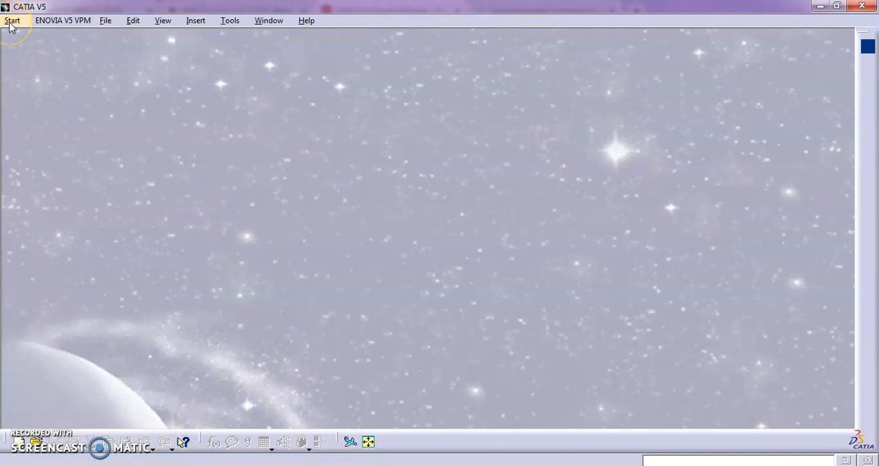
- In CATIA V5, create a new part named Part1 in the Wireframe and Surface Design workbench, with hybrid design and a geometrical set
click(12, 20)
mouse_move(13, 52)
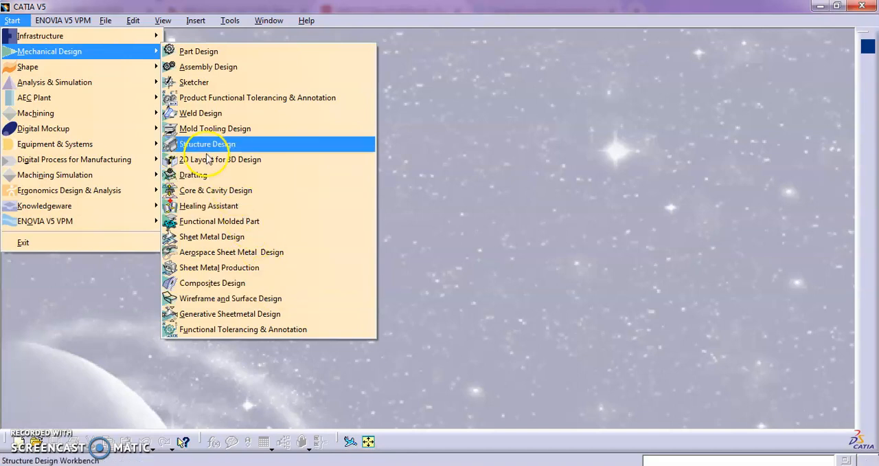
mouse_move(115, 73)
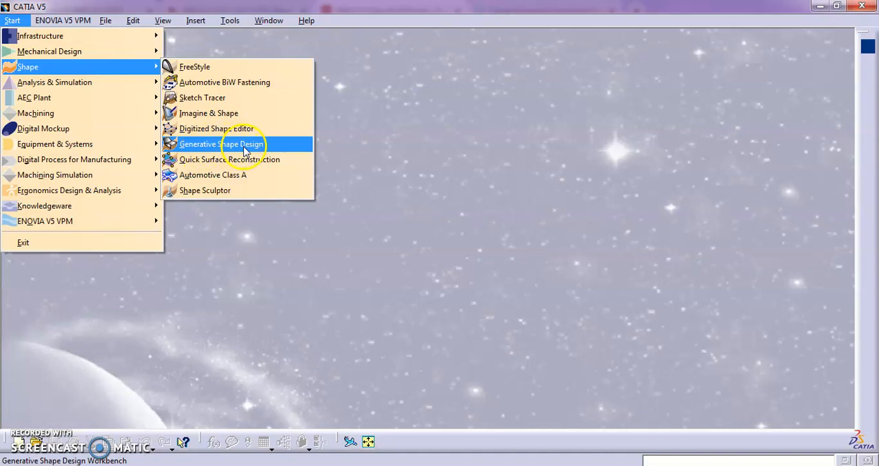
mouse_move(111, 54)
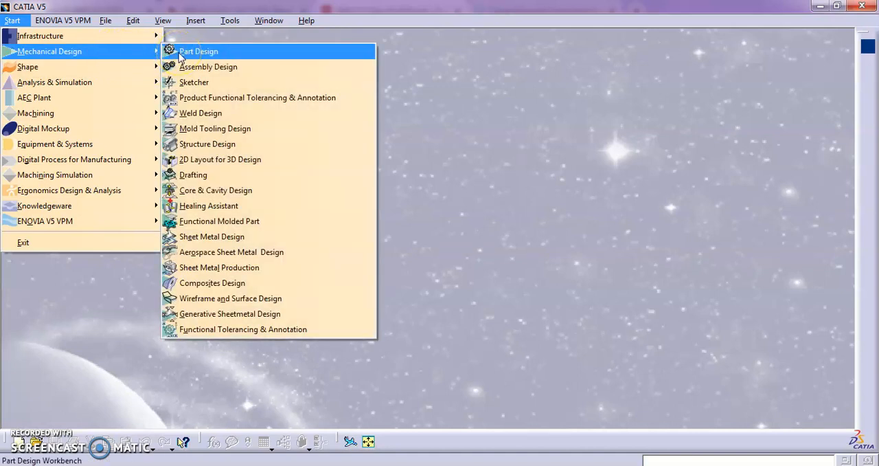
click(213, 298)
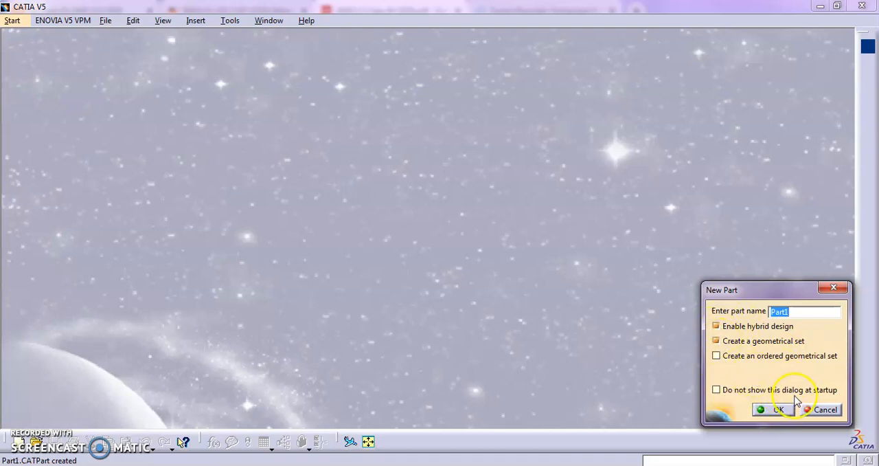
click(773, 410)
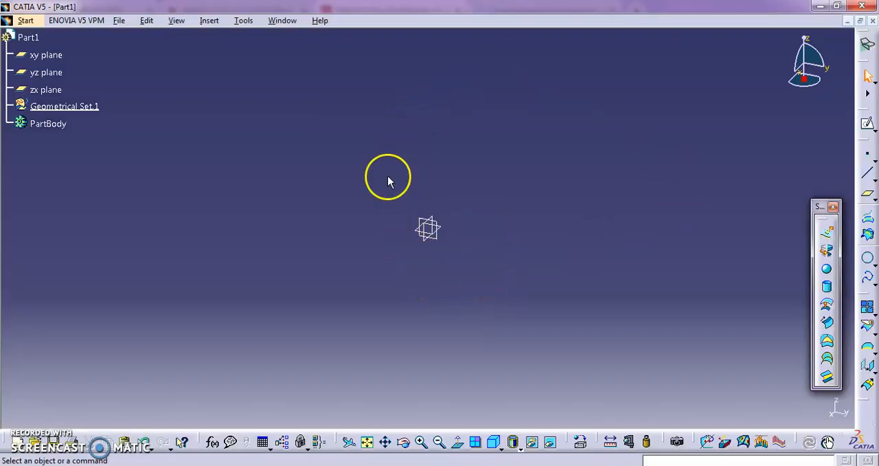
- Restore the contents and positions of all toolbars to their defaults through the Customize settings
click(244, 22)
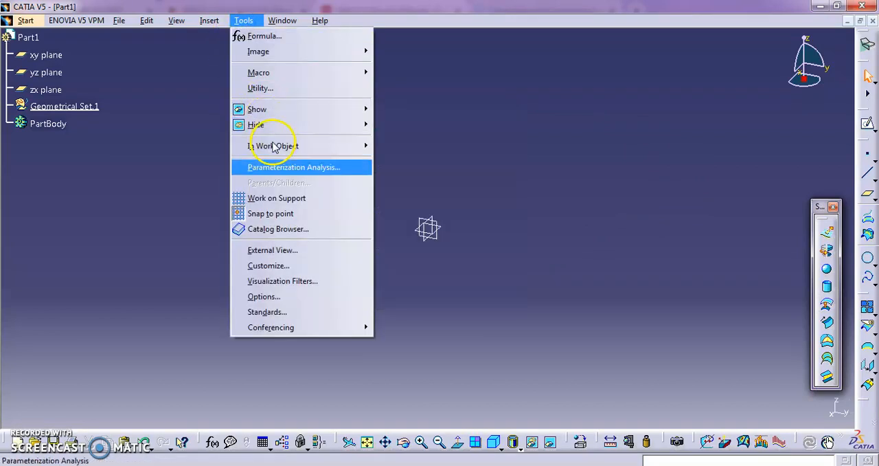
click(264, 265)
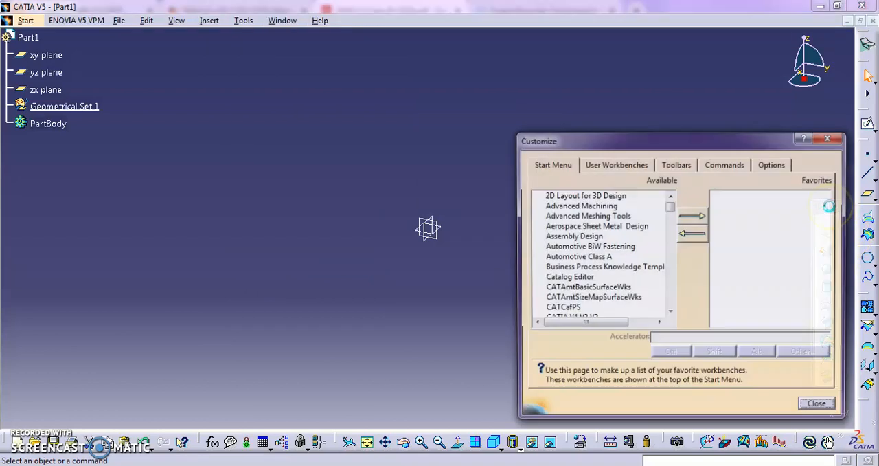
click(678, 164)
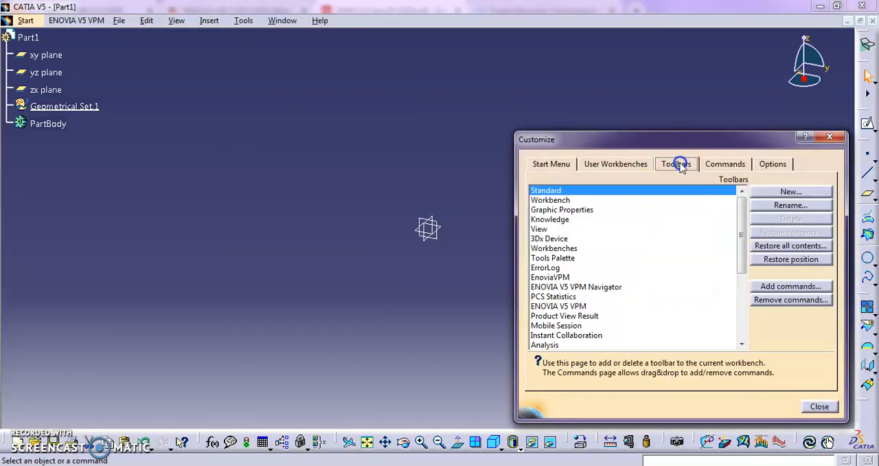
click(777, 245)
click(440, 267)
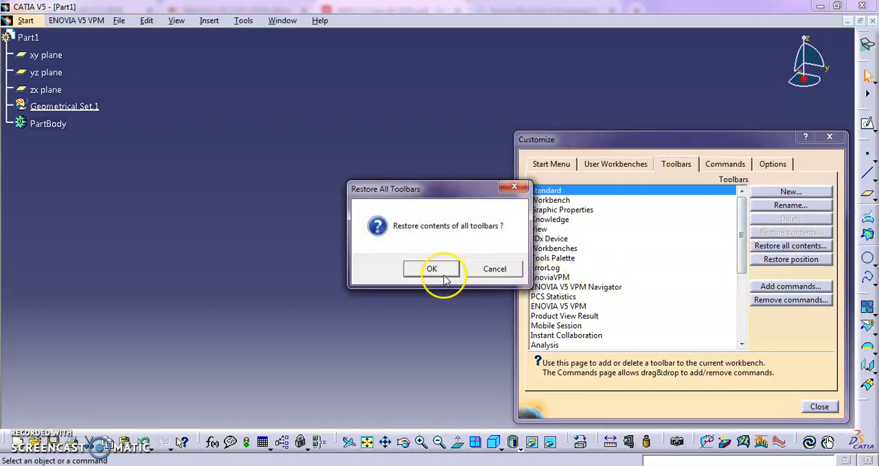
click(796, 260)
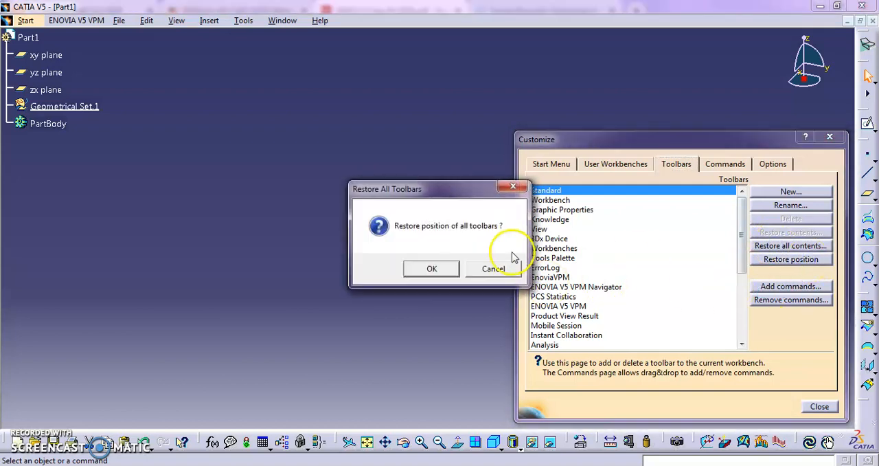
click(439, 267)
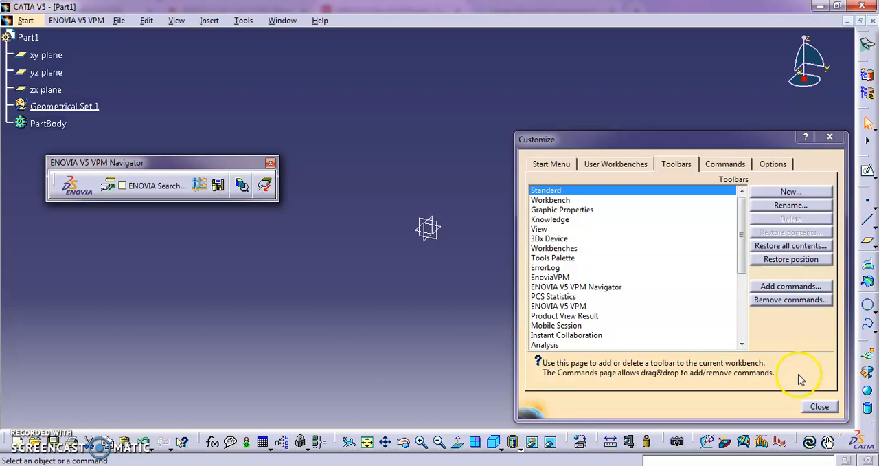
click(820, 406)
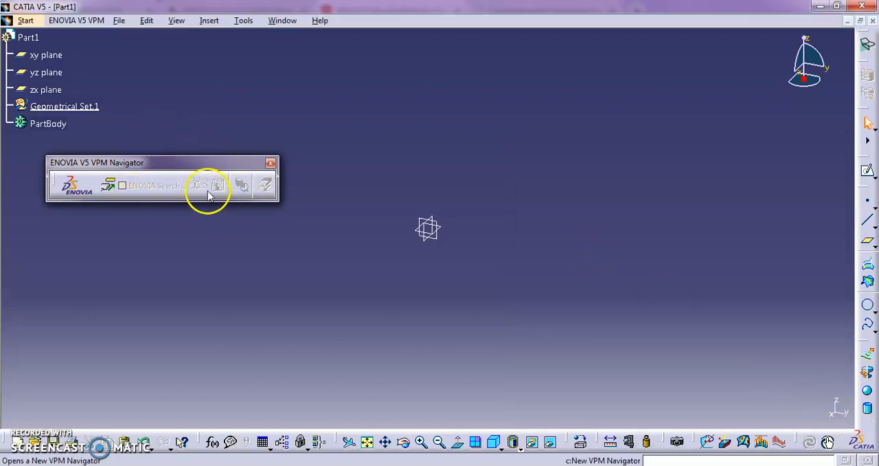
- Close the floating ENOVIA V5 VPM Navigator toolbar, then undock and close the Product View Result toolbar
click(270, 165)
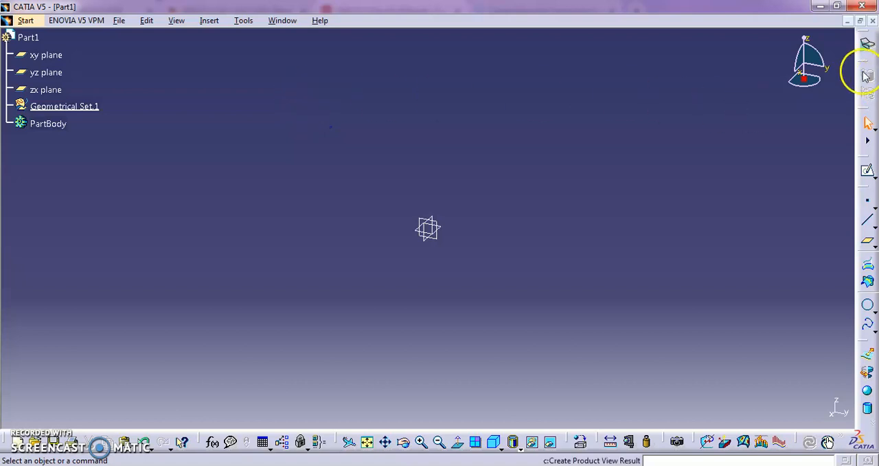
drag(863, 69, 764, 108)
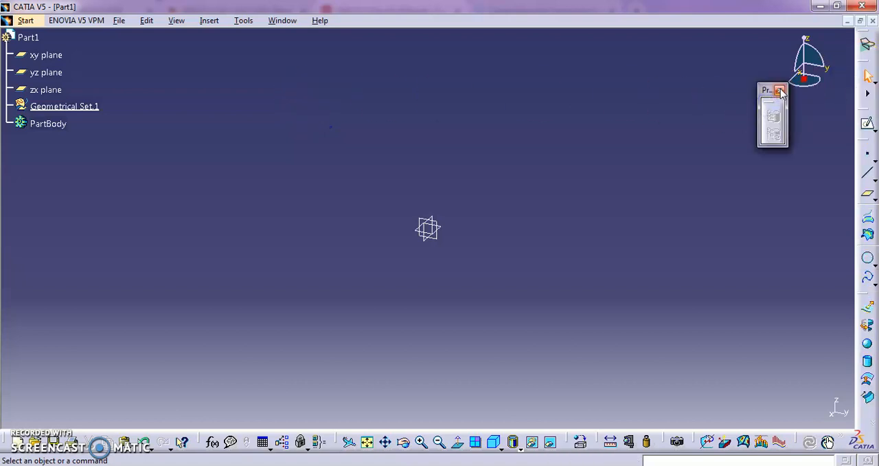
click(780, 90)
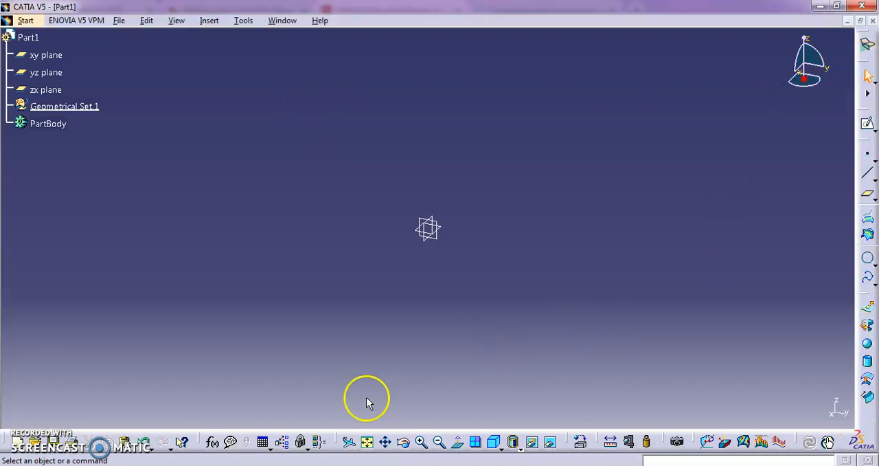
- Switch to the EMD112 Class #4 2020 PDF in the browser and view the Activity workflow slide
key(alt+Tab)
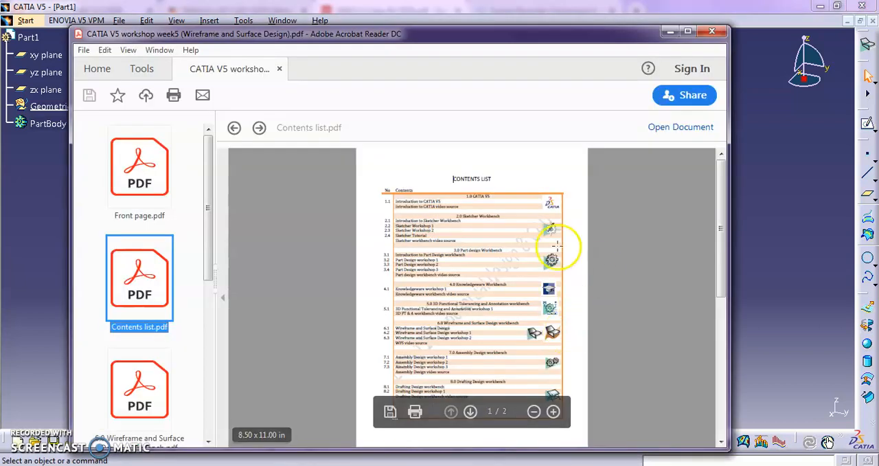
key(alt+Tab)
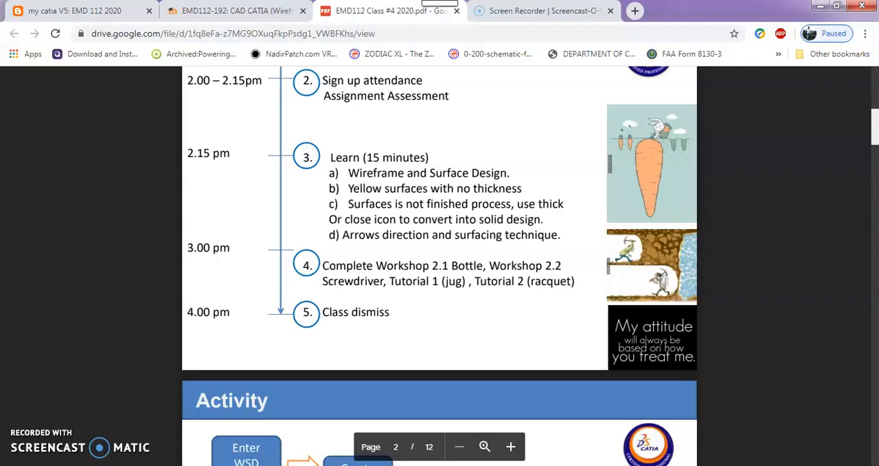
scroll(444, 202, down, 4)
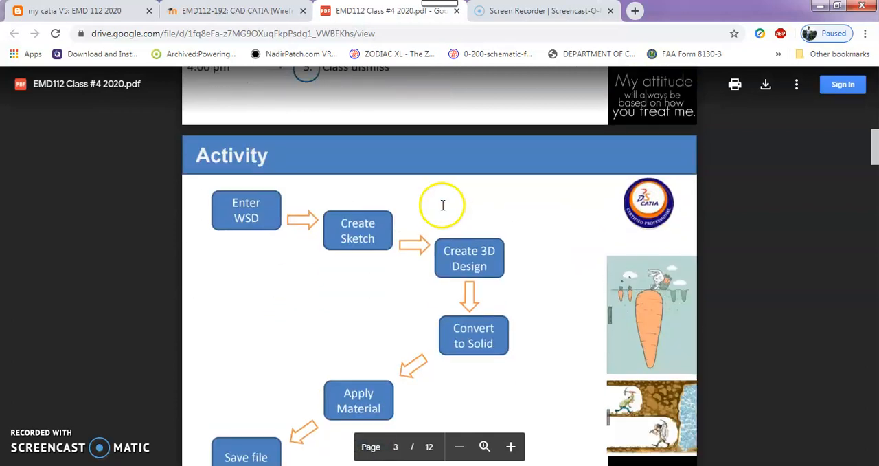
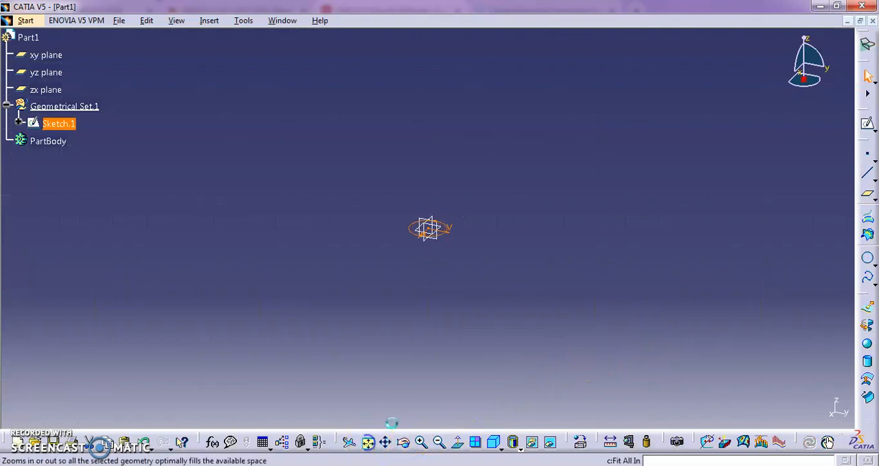
- Edit the base circle's dimension in Sketch.1 to a 40 mm radius, switch it back to diameter, and exit the sketch
click(662, 224)
mouse_move(584, 161)
middle_down()
mouse_move(589, 204)
mouse_move(569, 220)
mouse_move(568, 254)
middle_up()
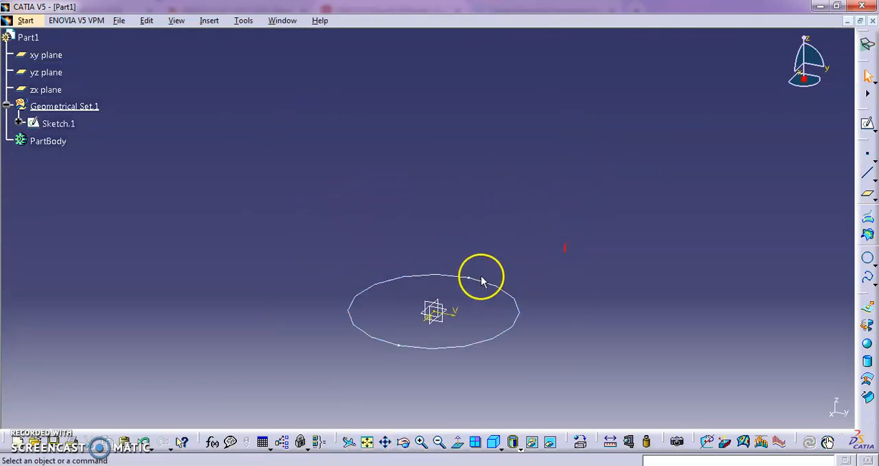
double_click(494, 282)
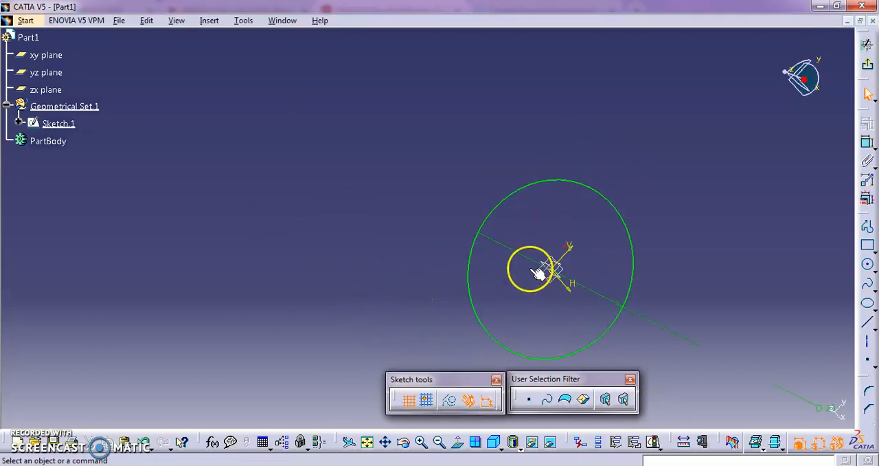
middle_drag(724, 178, 559, 251)
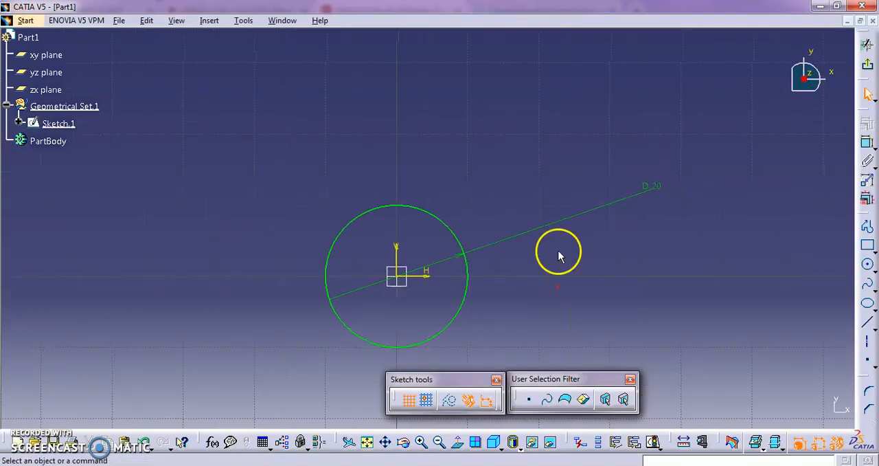
double_click(652, 185)
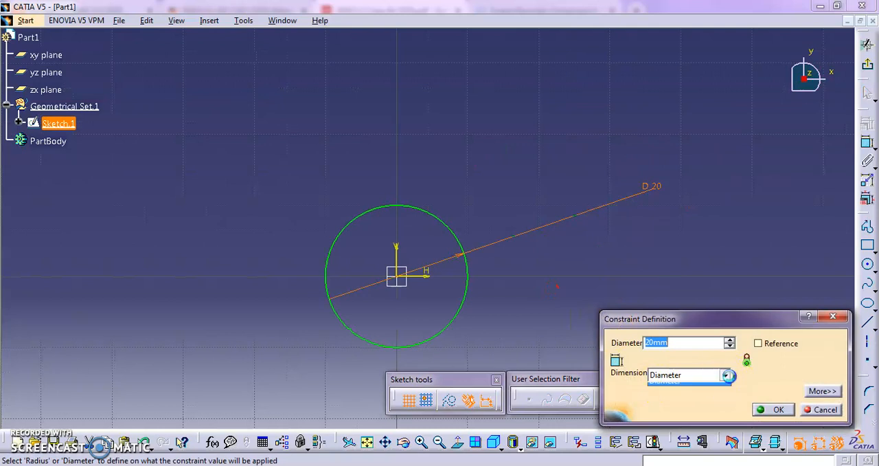
click(683, 384)
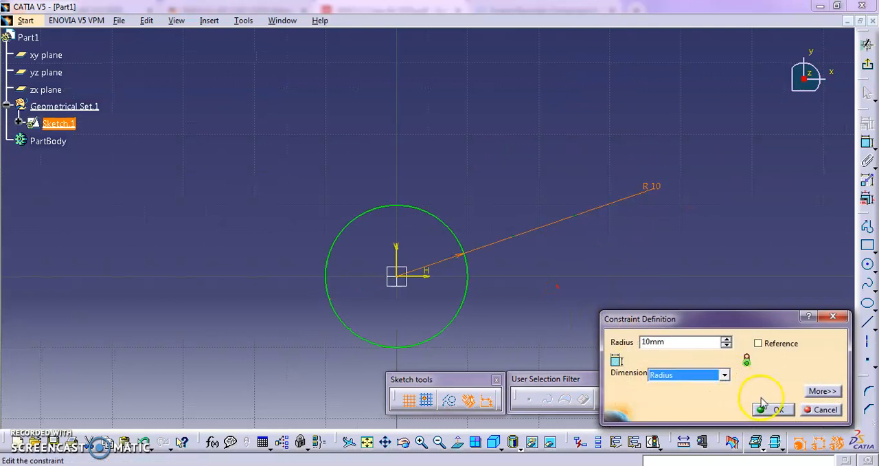
double_click(704, 348)
text(40)
click(721, 374)
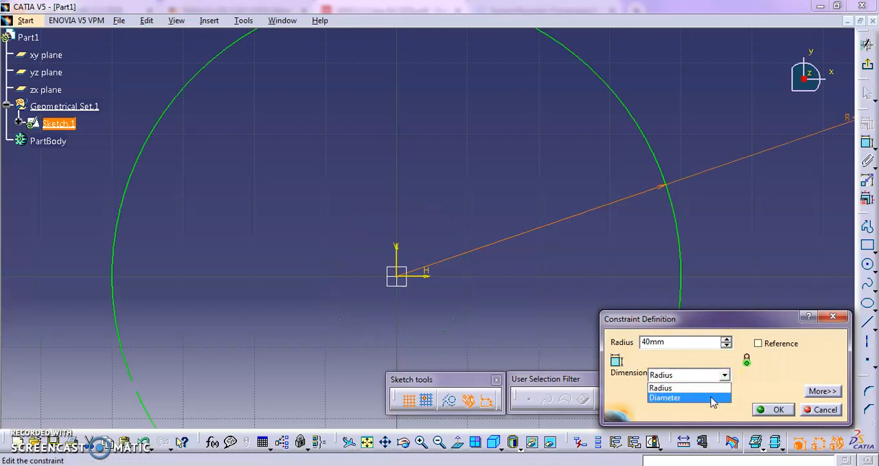
click(712, 399)
click(773, 410)
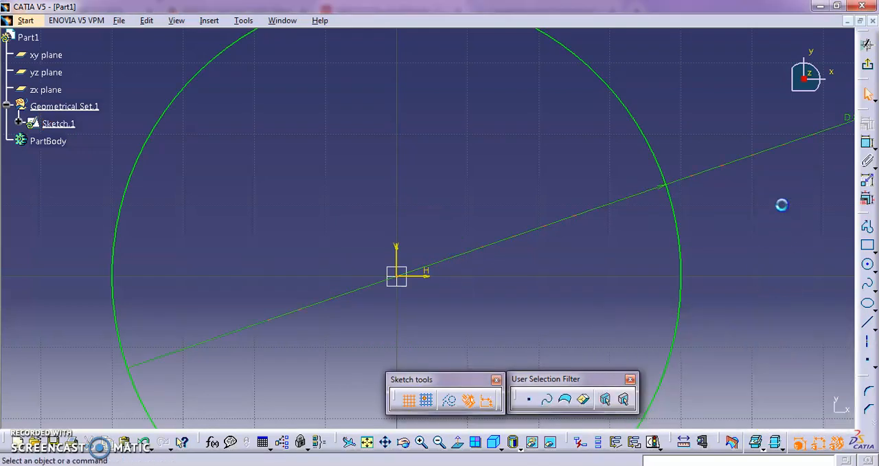
click(868, 63)
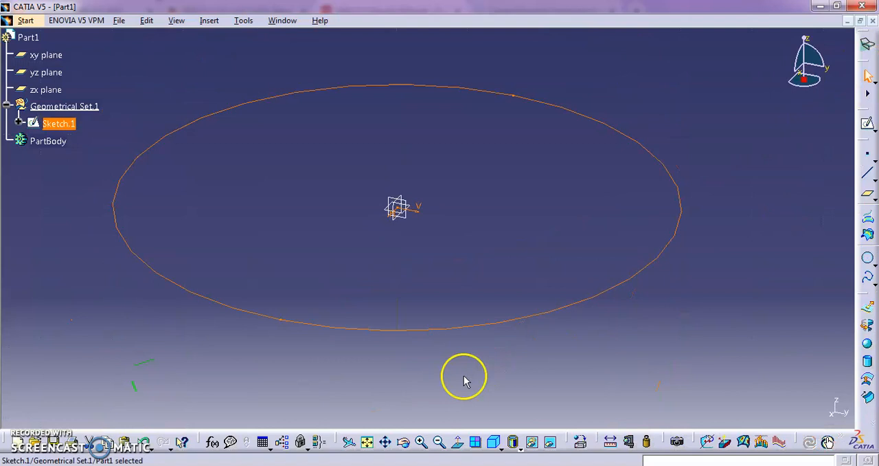
- Create a plane offset 80 mm above the xy plane
click(422, 302)
click(366, 441)
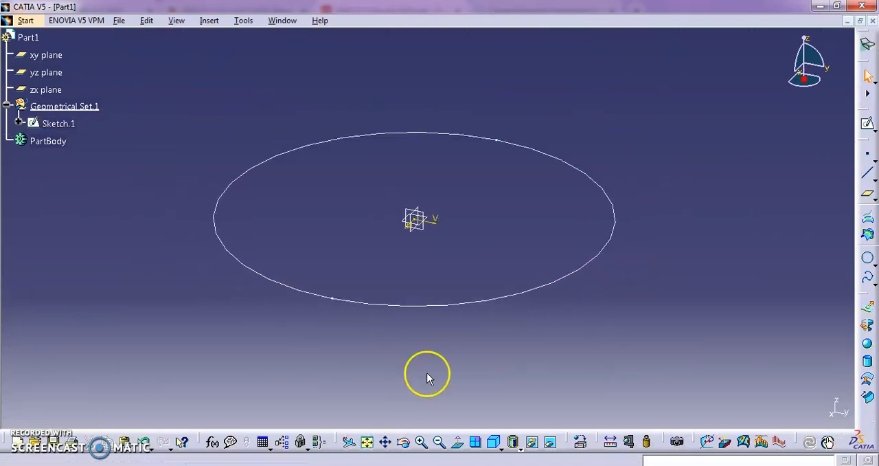
middle_drag(474, 230, 477, 254)
middle_drag(518, 149, 475, 300)
middle_drag(535, 237, 560, 173)
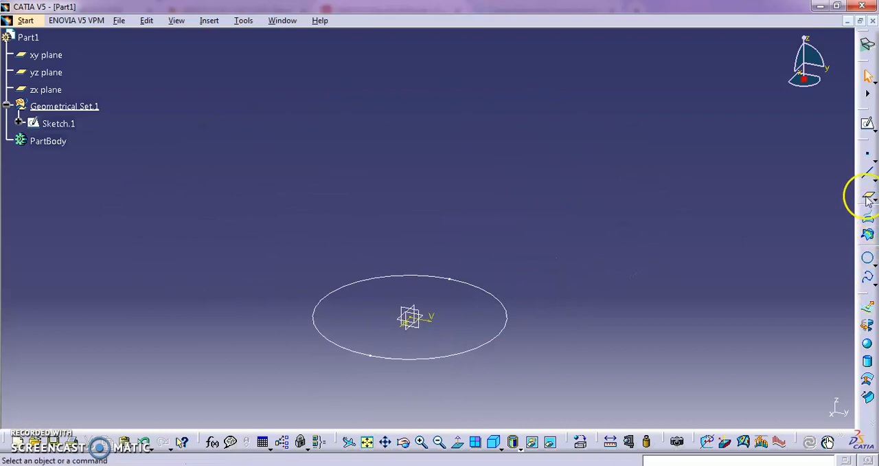
click(867, 197)
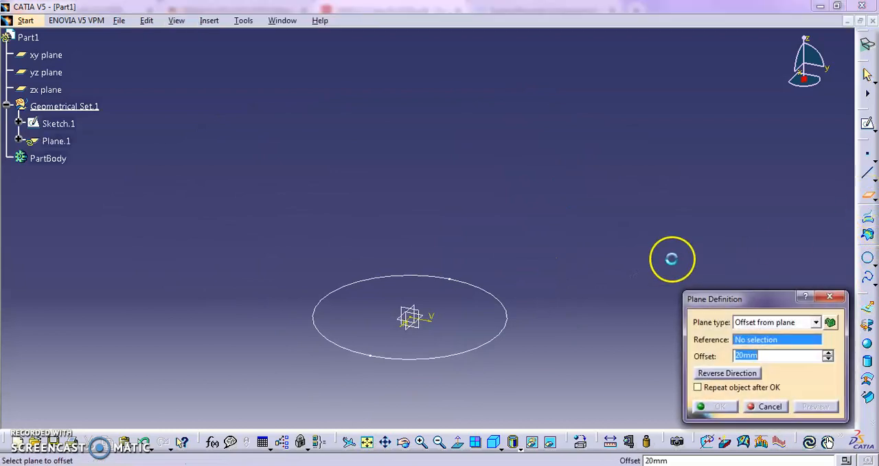
click(431, 318)
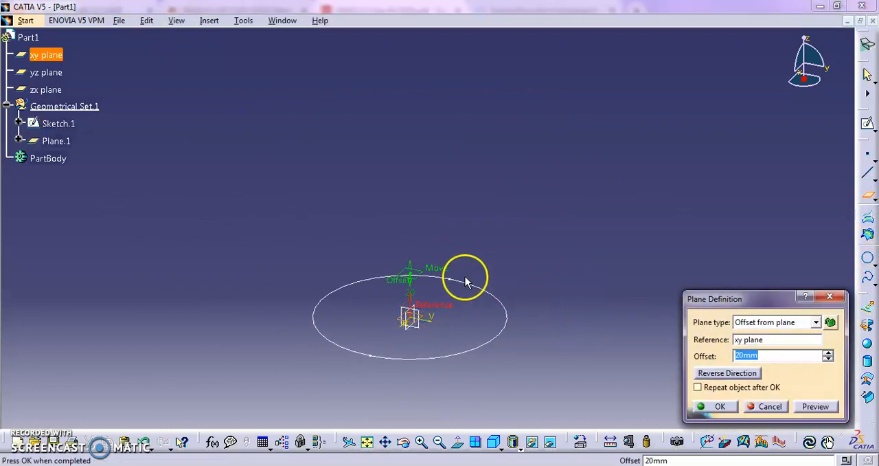
drag(412, 270, 424, 144)
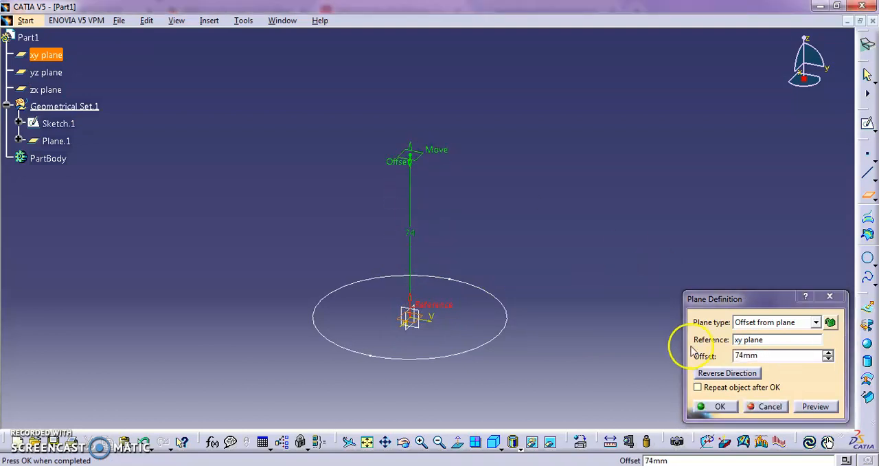
double_click(734, 357)
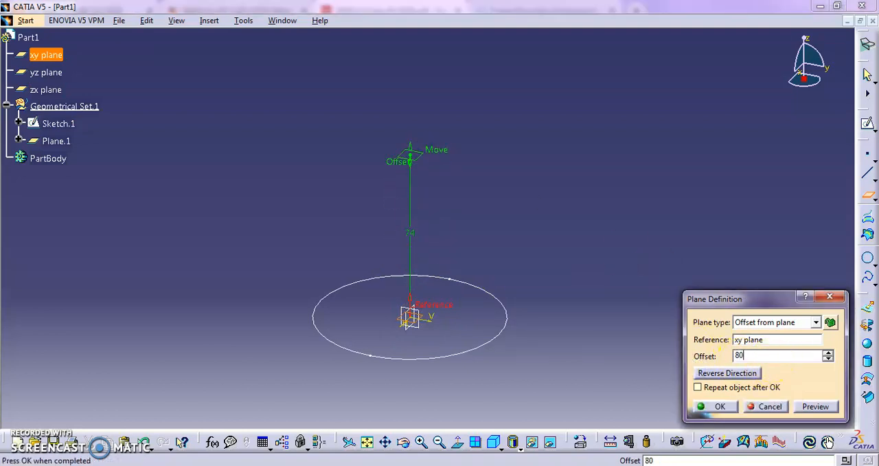
text(80)
click(714, 406)
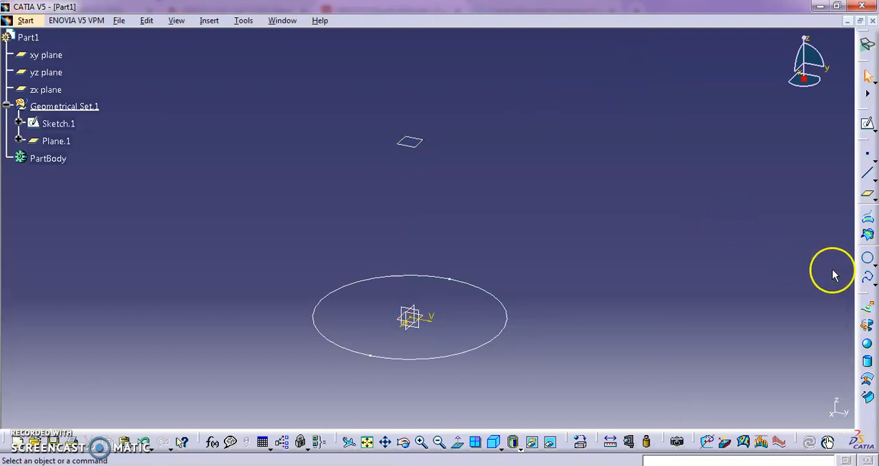
- Start a center-and-radius circle supported on Plane.1, with a new center point at coordinates 0, 0, 0 mm
click(868, 261)
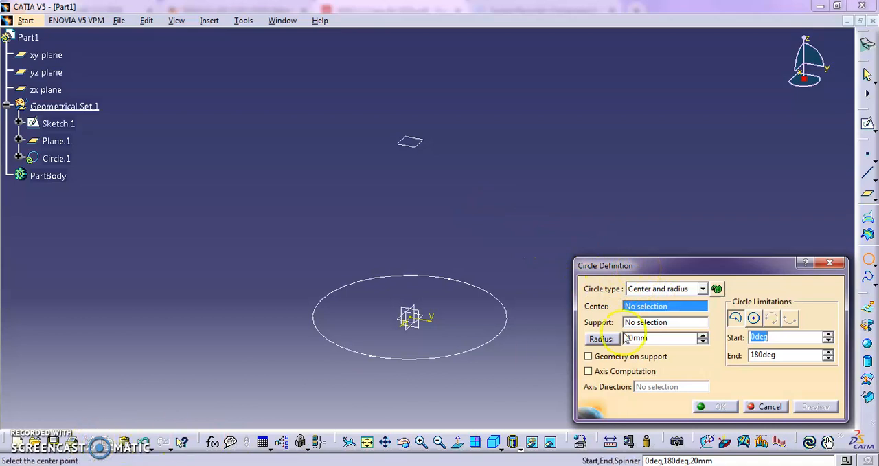
click(679, 323)
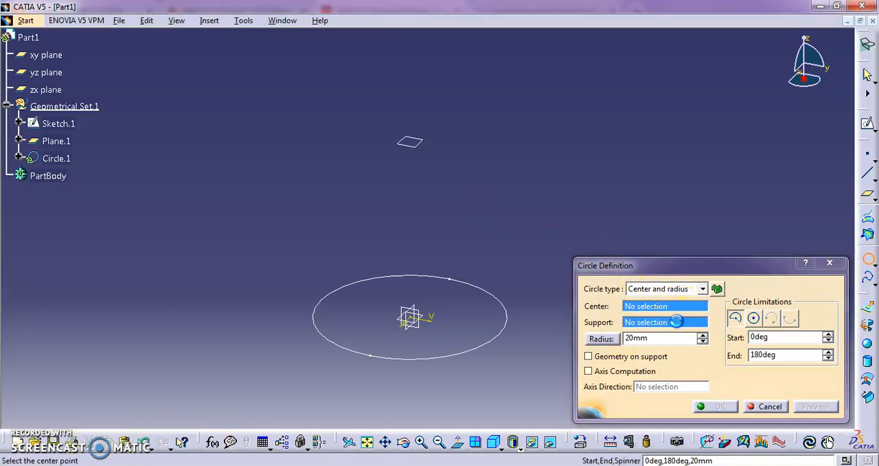
click(414, 144)
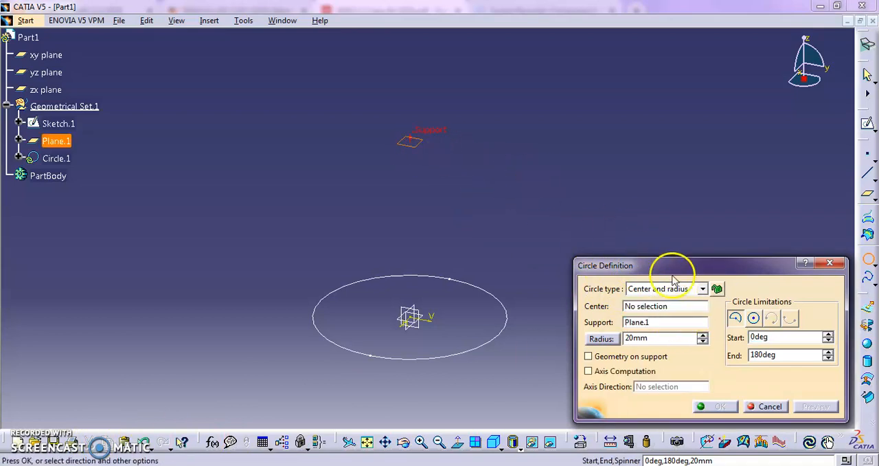
click(645, 306)
right_click(646, 306)
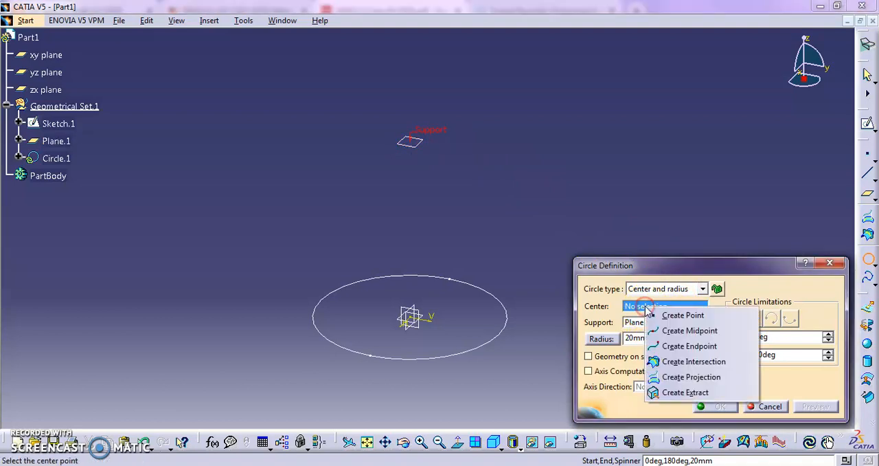
click(678, 314)
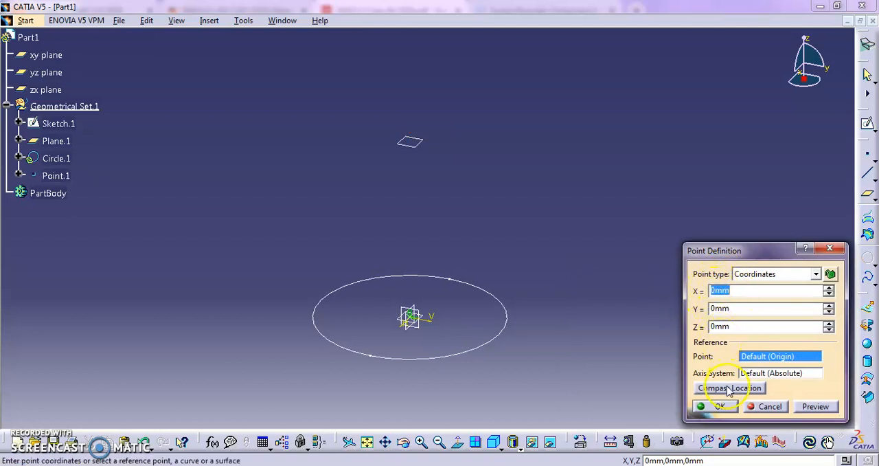
click(719, 407)
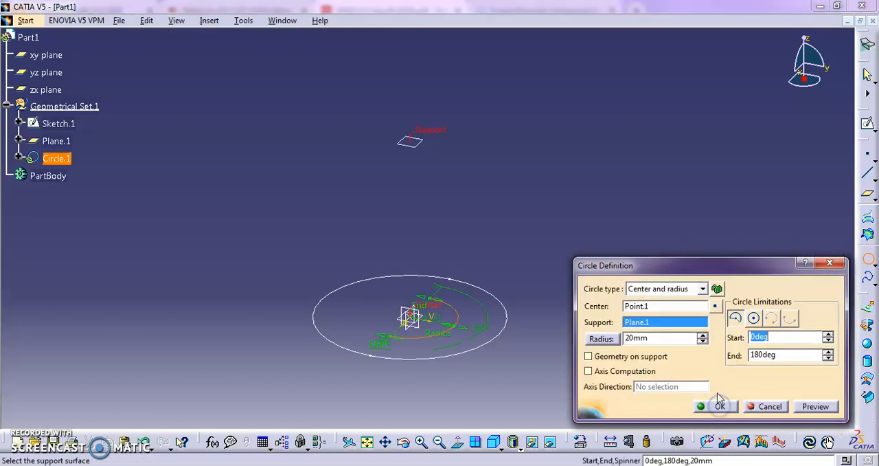
- Complete the circle as a whole circle with a 40 mm radius and its geometry projected onto the support plane
click(622, 358)
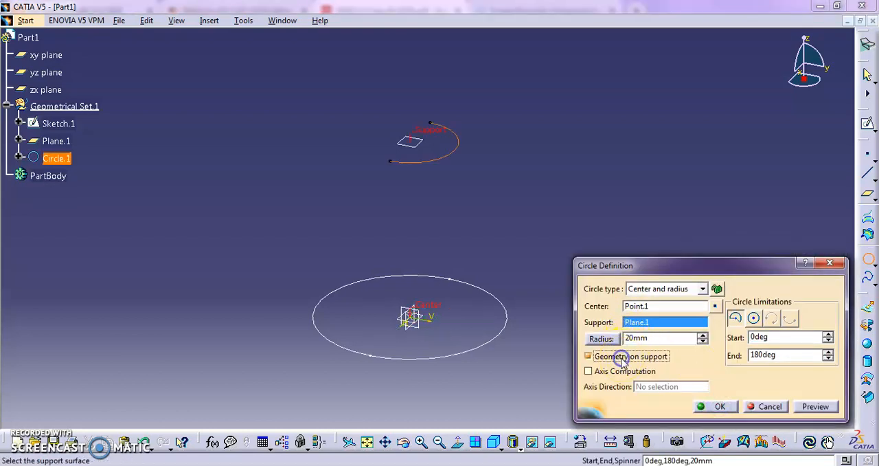
click(754, 319)
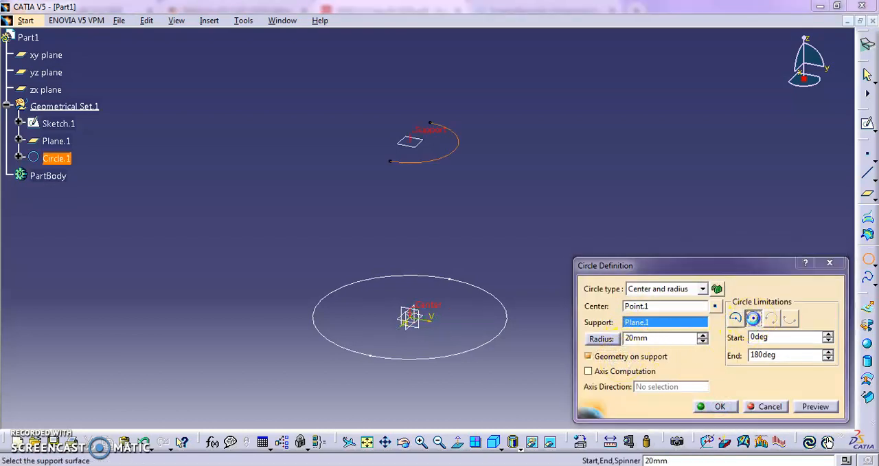
click(690, 337)
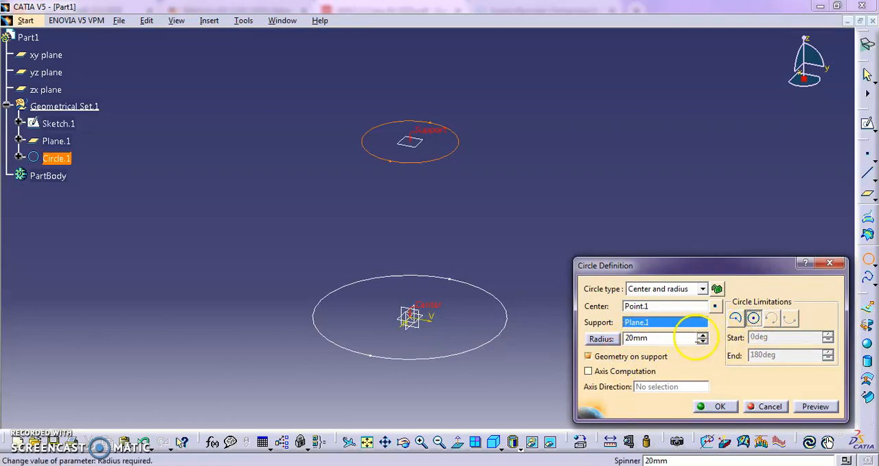
double_click(679, 338)
text(4)
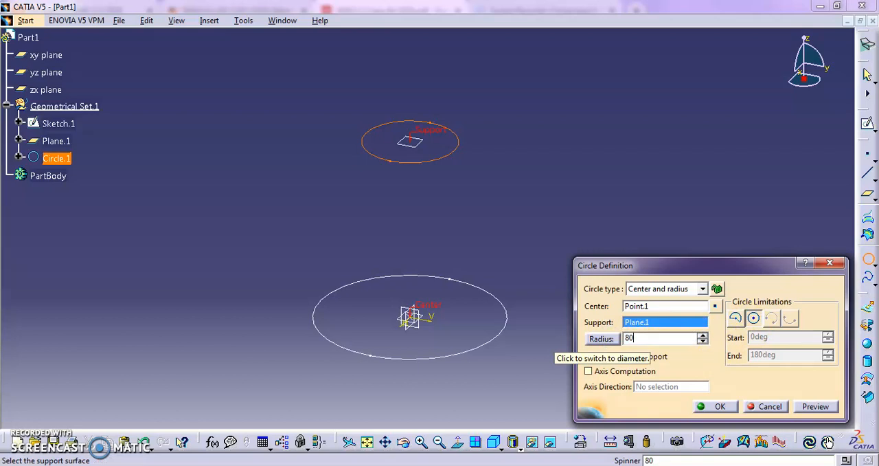
click(592, 171)
drag(654, 336, 612, 339)
click(710, 181)
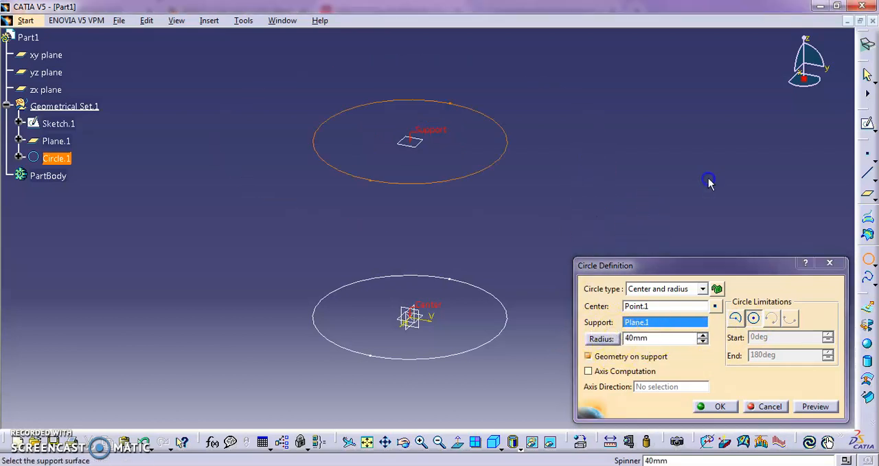
click(718, 406)
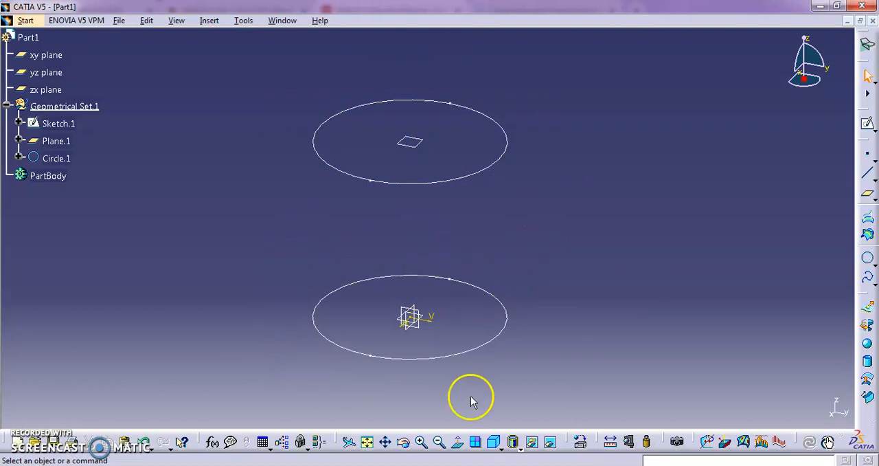
- Reopen the base circle's sketch and the upper circle's definition to compare their sizes, leaving both unedited
double_click(488, 343)
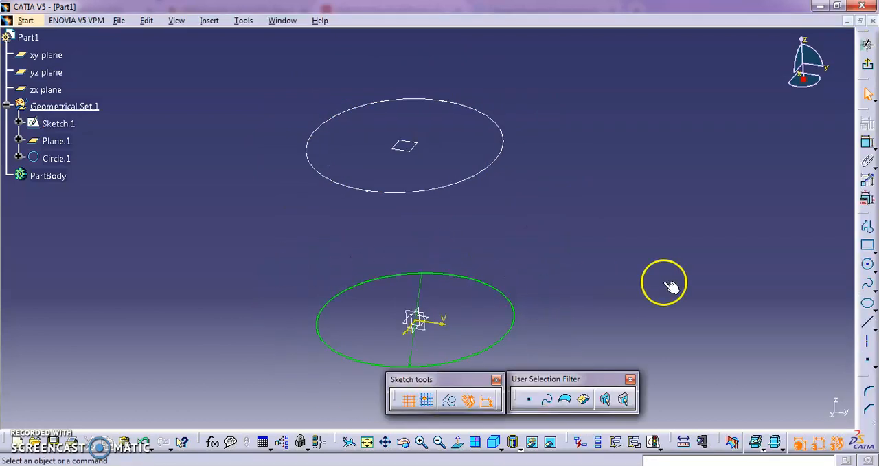
click(403, 441)
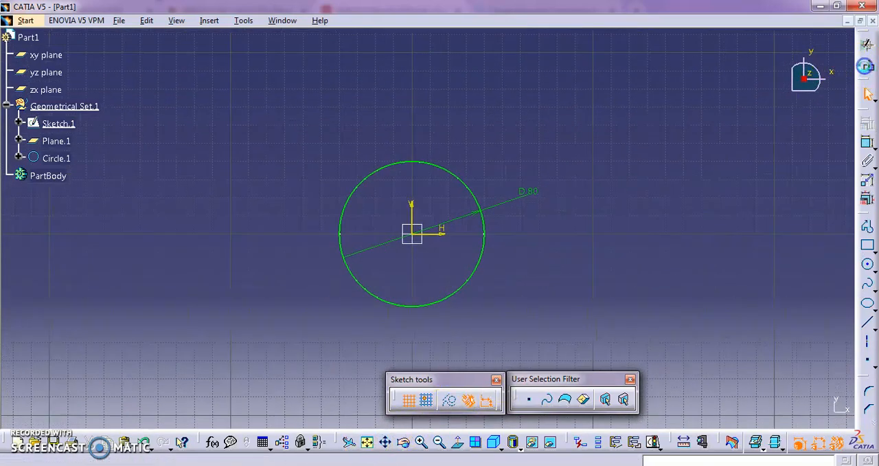
click(867, 44)
double_click(481, 130)
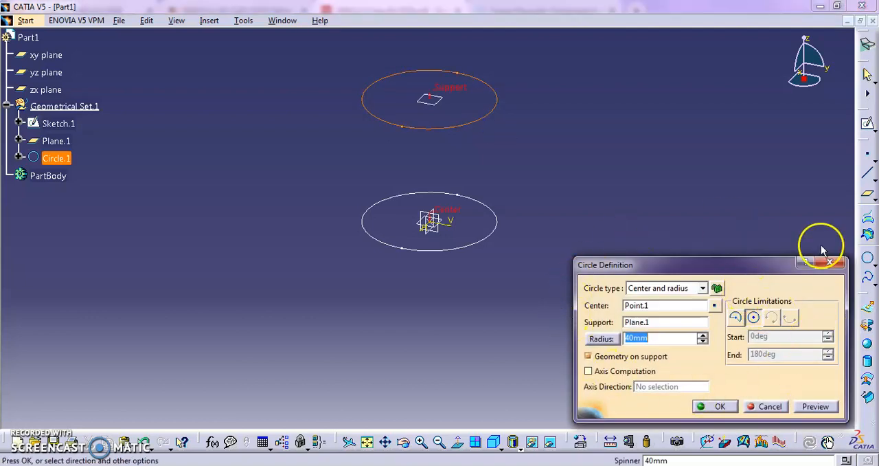
click(830, 261)
- Create another plane offset 80 mm above Plane.1
middle_drag(671, 143, 552, 278)
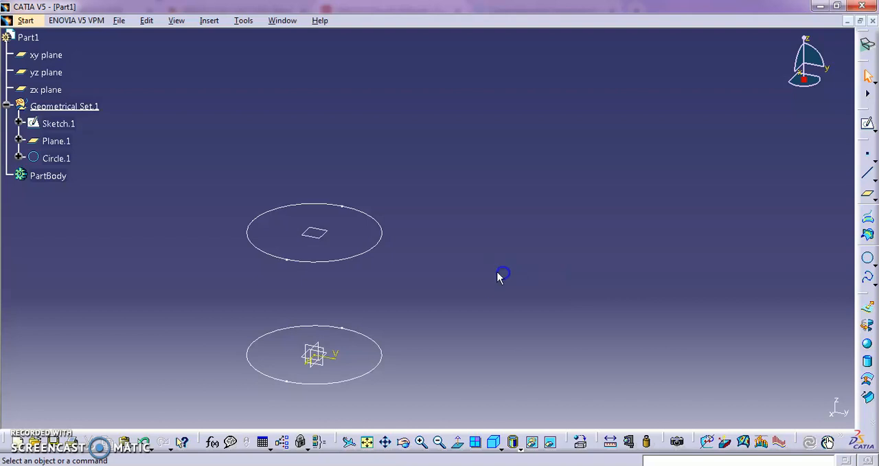
click(867, 194)
click(314, 232)
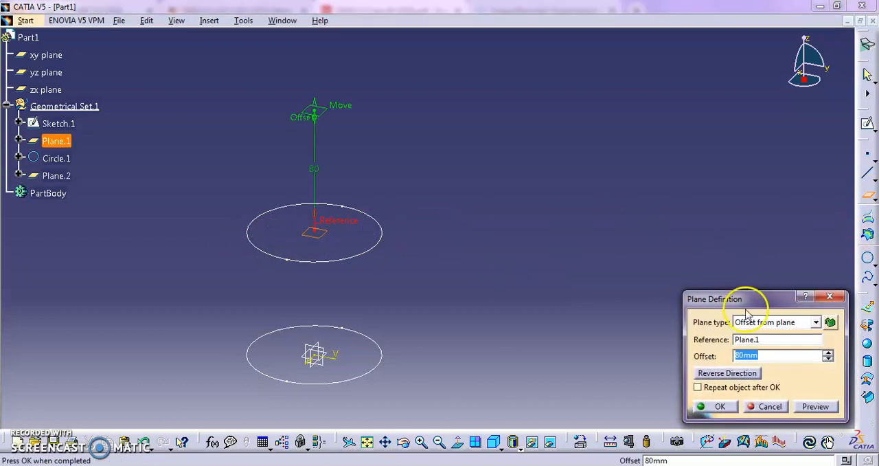
click(729, 407)
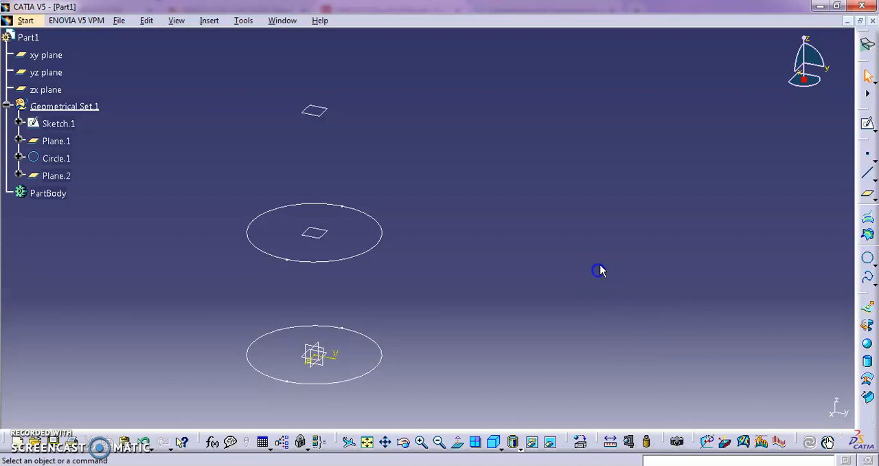
- Create a whole circle of 40 mm radius supported on Plane.2, centered on a new point at 0, 0, 0 mm, with geometry on support
click(867, 258)
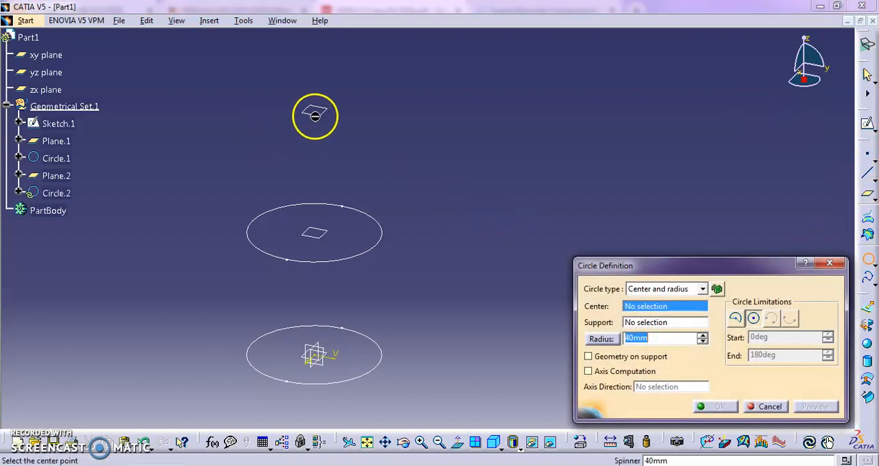
click(645, 322)
click(316, 111)
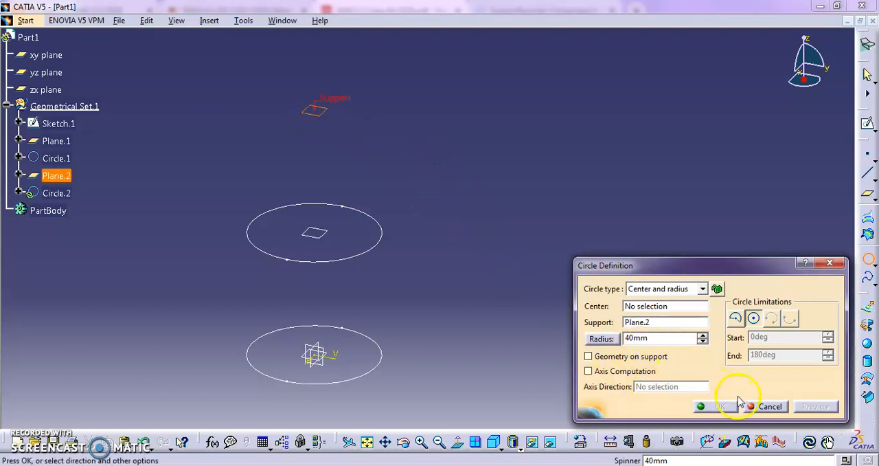
click(676, 308)
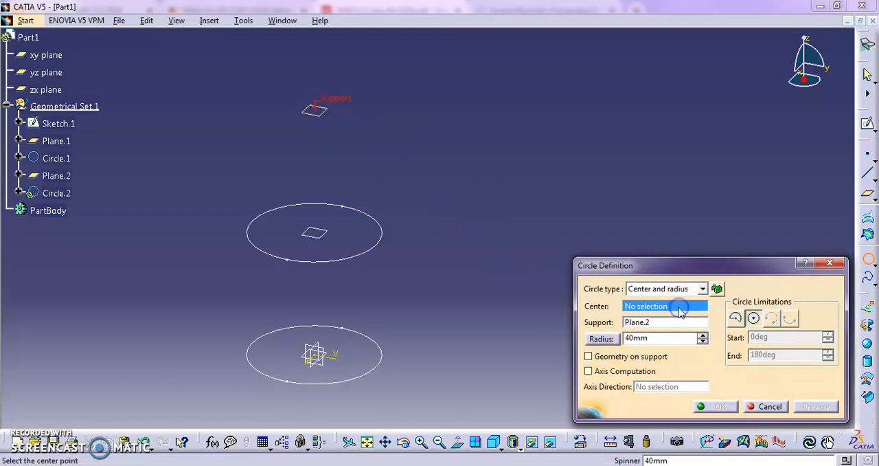
right_click(679, 307)
click(692, 315)
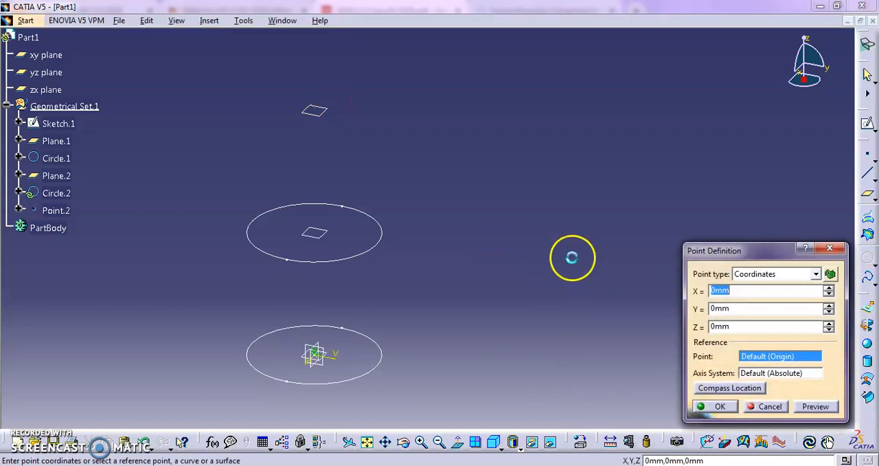
click(708, 407)
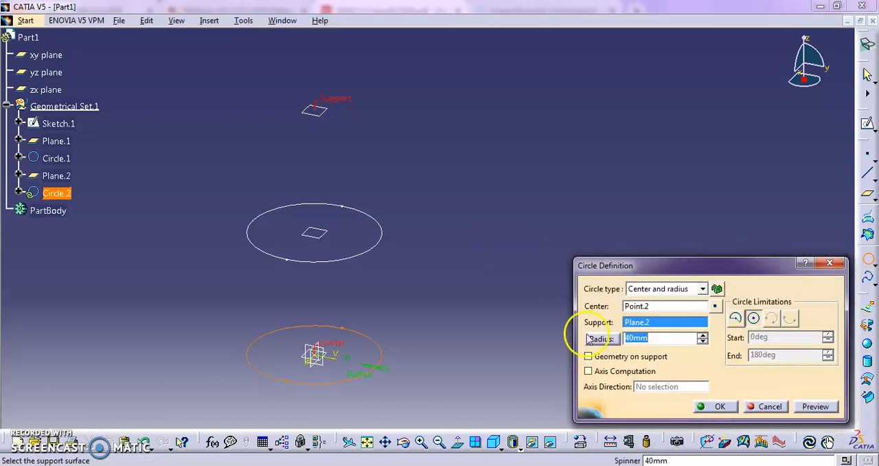
click(643, 355)
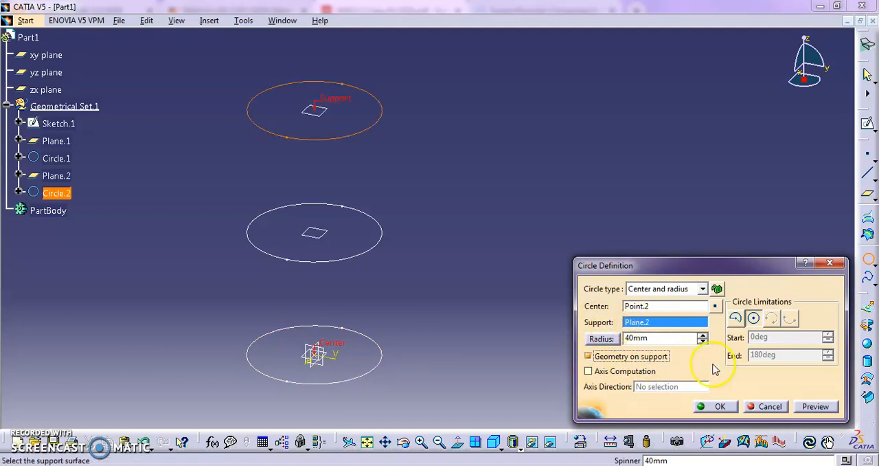
click(722, 412)
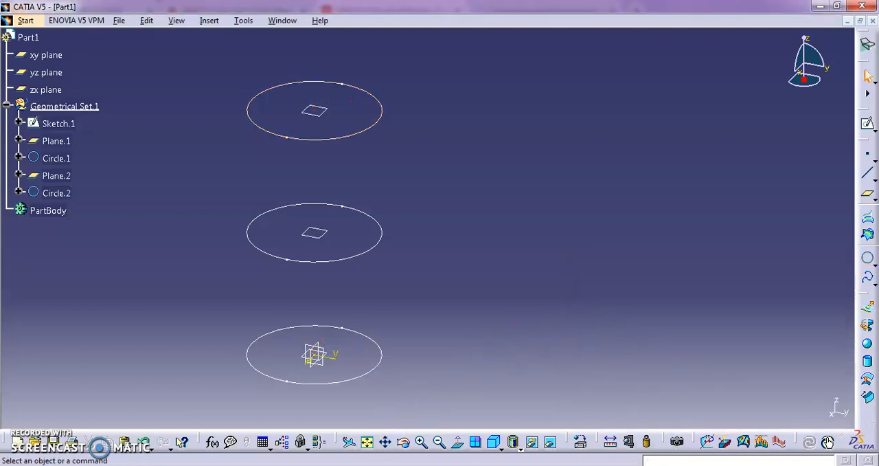
- Switch to the EMD112 Class #4 PDF in the browser, review the Profiles and Guides activity pages, and return to CATIA
click(288, 465)
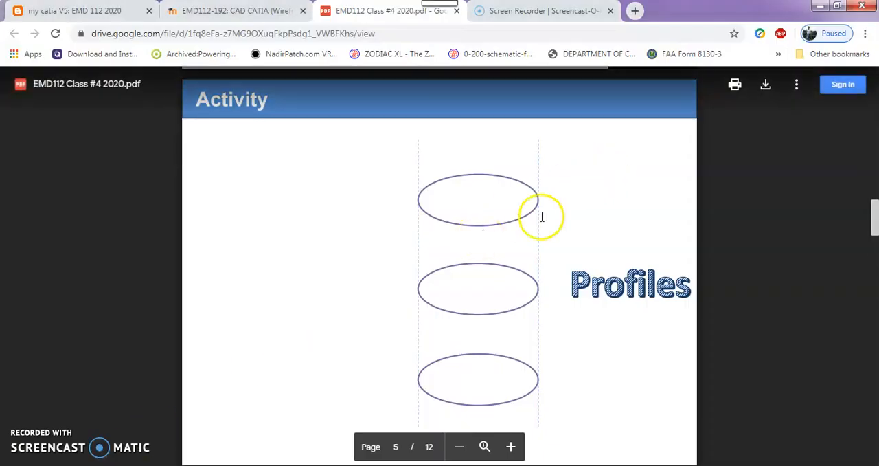
scroll(579, 314, down, 5)
scroll(587, 320, down, 2)
scroll(588, 318, up, 1)
click(591, 278)
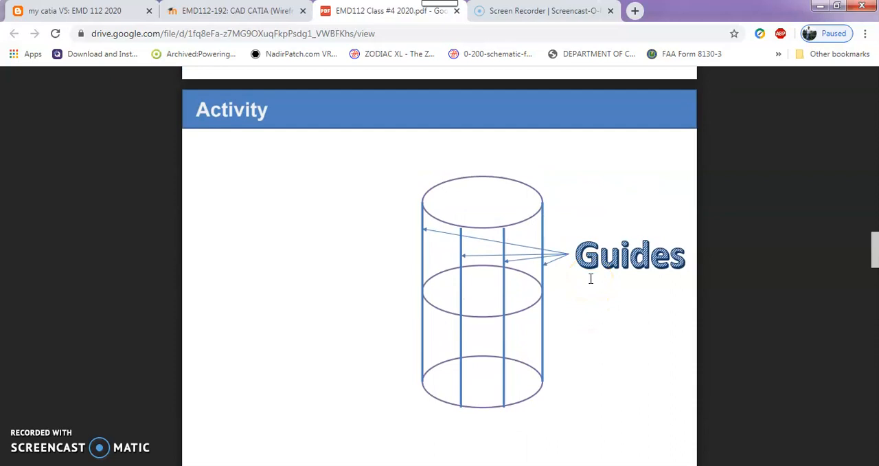
click(821, 6)
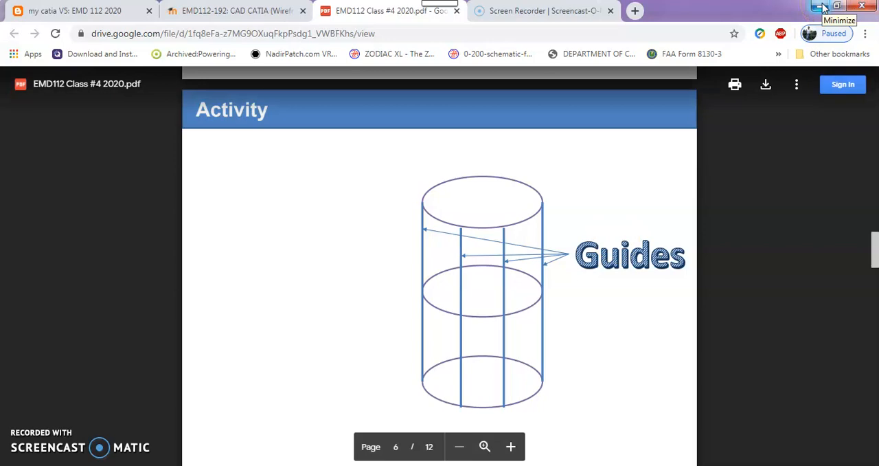
click(821, 6)
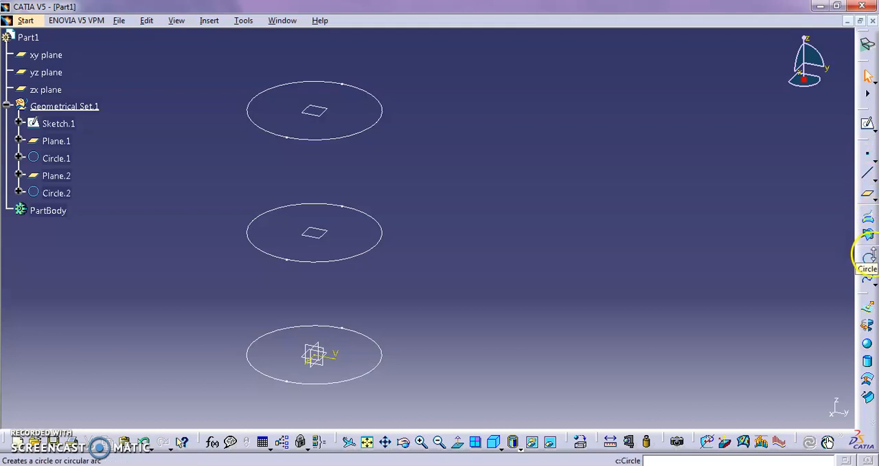
click(868, 173)
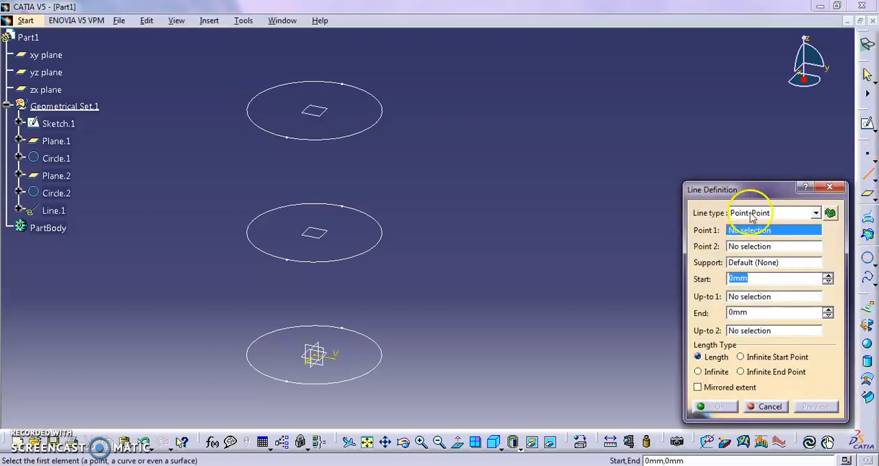
click(830, 187)
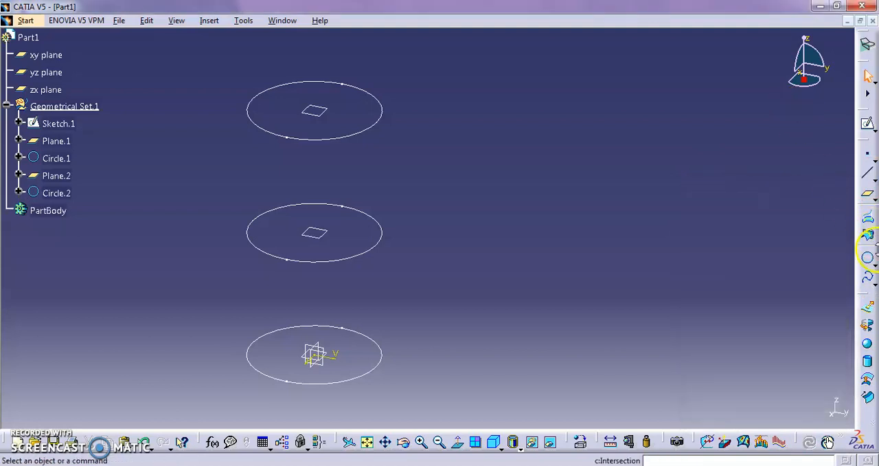
click(868, 282)
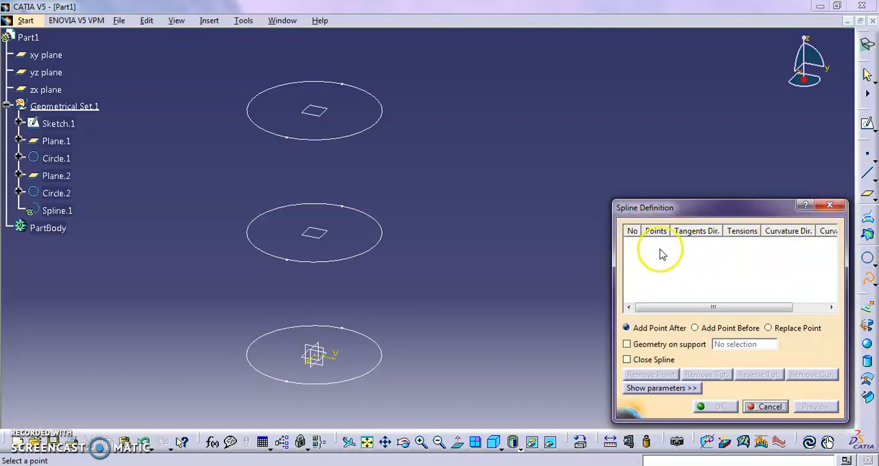
click(832, 203)
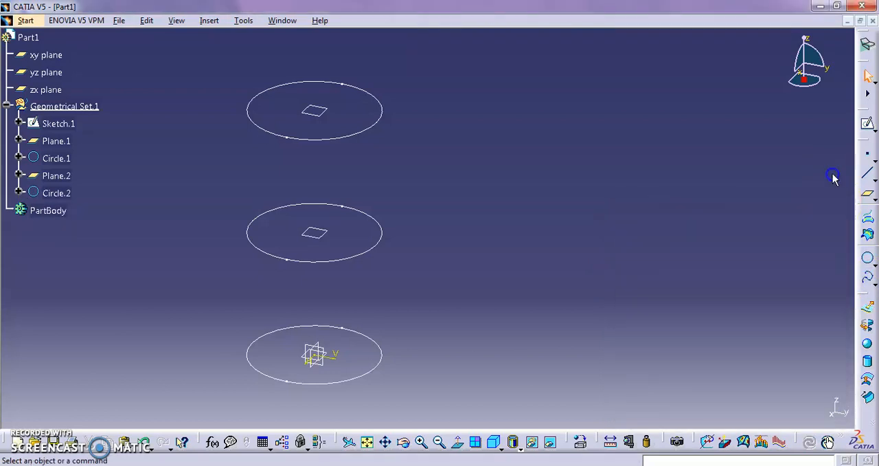
click(867, 174)
click(781, 213)
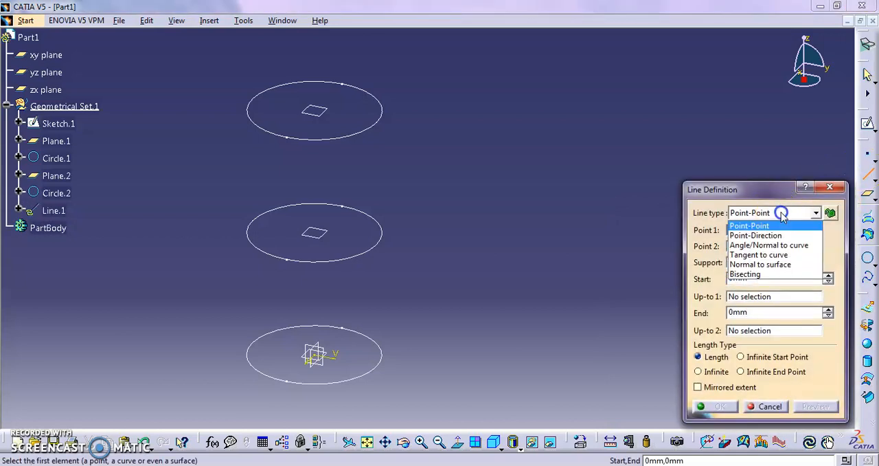
click(780, 214)
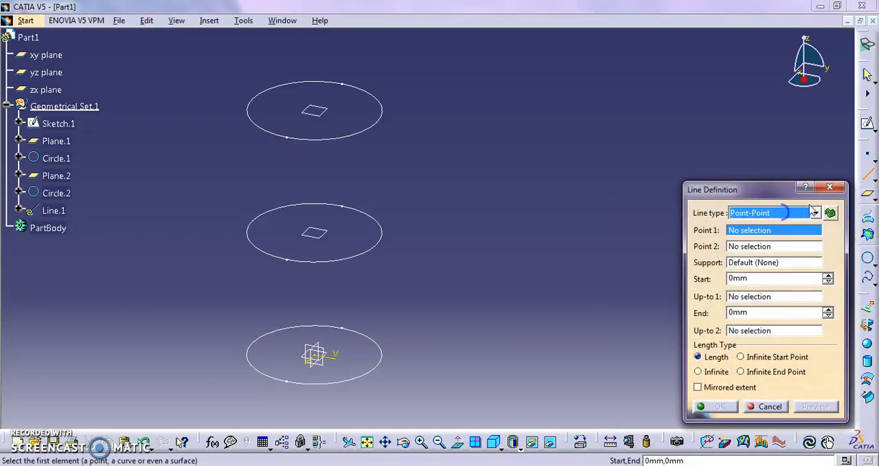
click(829, 187)
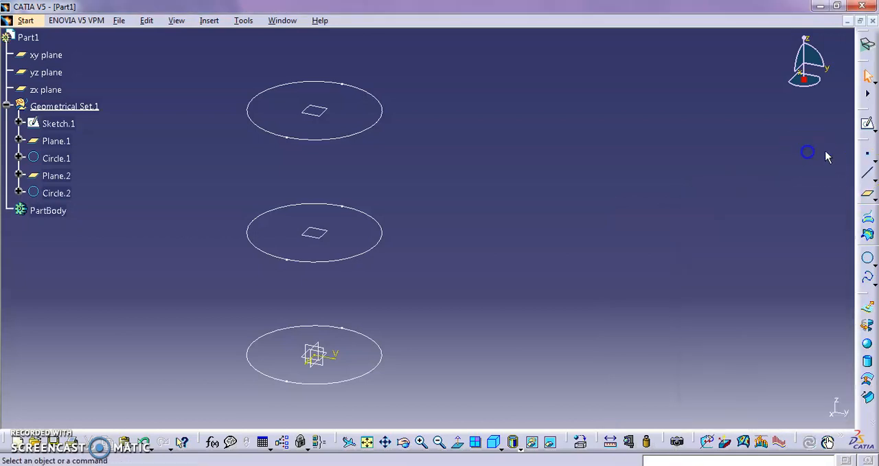
- Create an on-curve point on the base circle (Sketch.1), positioned by ratio of curve length with a ratio of 0
click(867, 156)
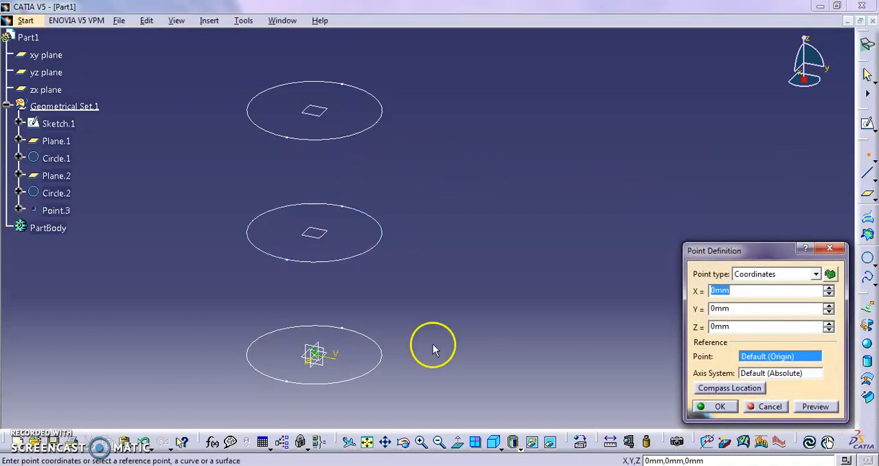
click(385, 343)
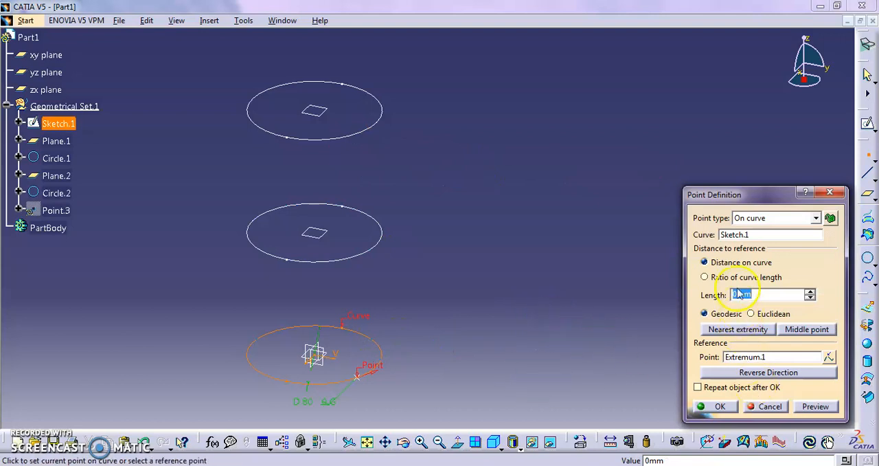
click(765, 217)
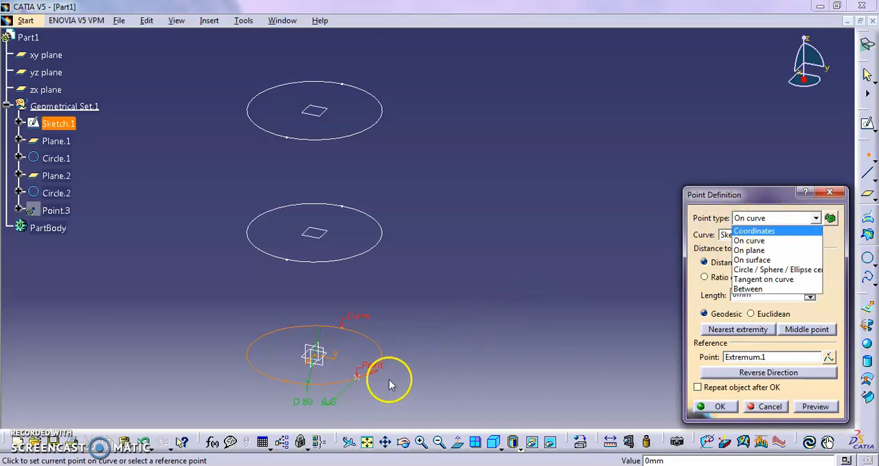
click(798, 218)
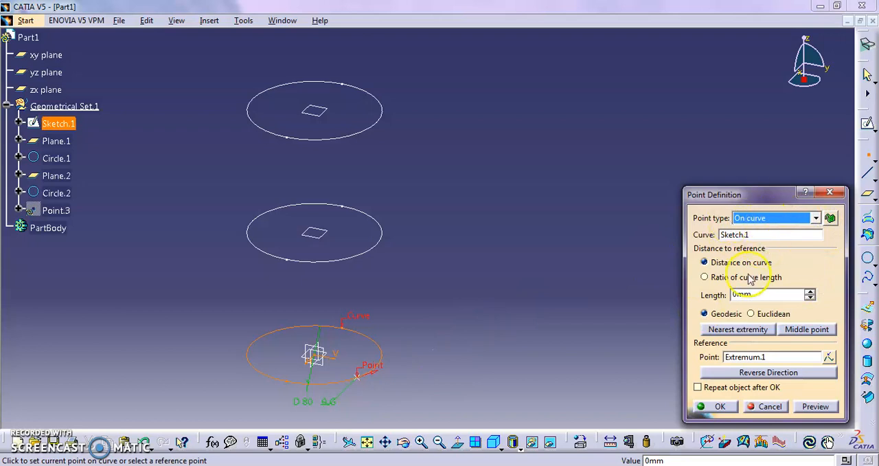
click(710, 280)
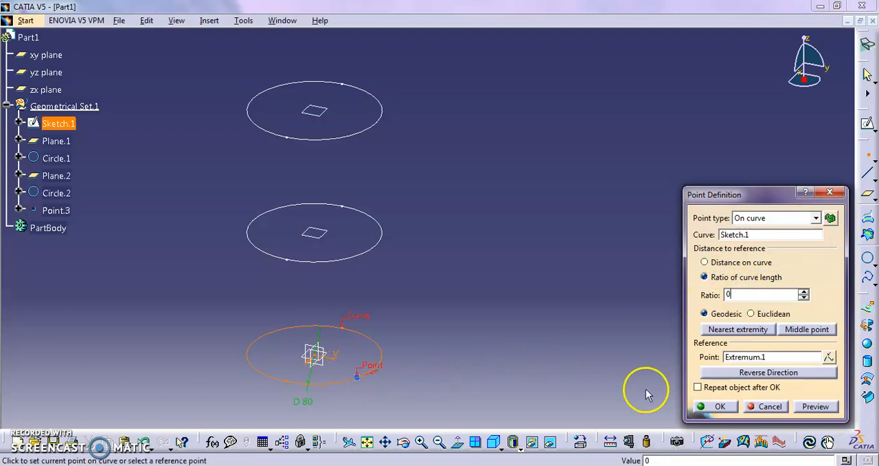
click(717, 406)
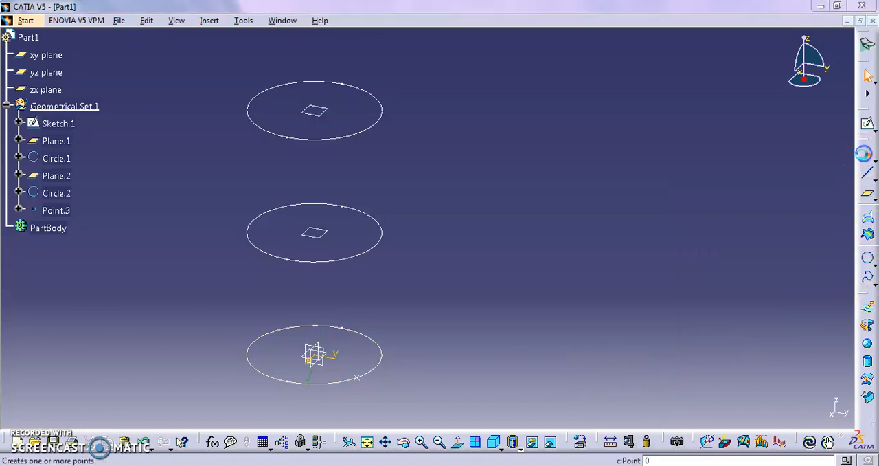
- Add a second on-curve point to the base circle at a curve-length ratio of 0.5
click(867, 156)
click(286, 327)
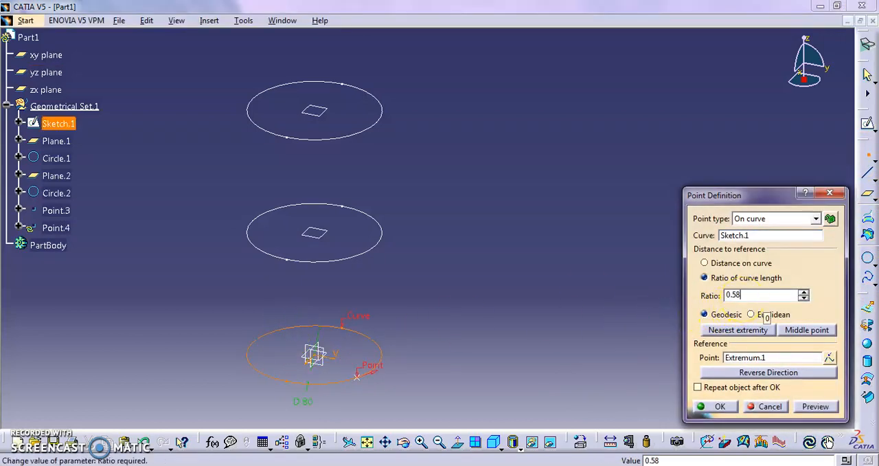
click(639, 295)
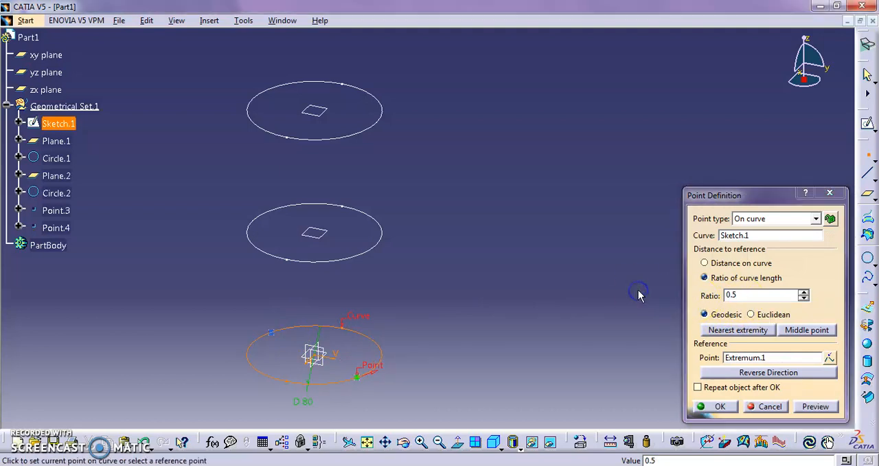
click(714, 407)
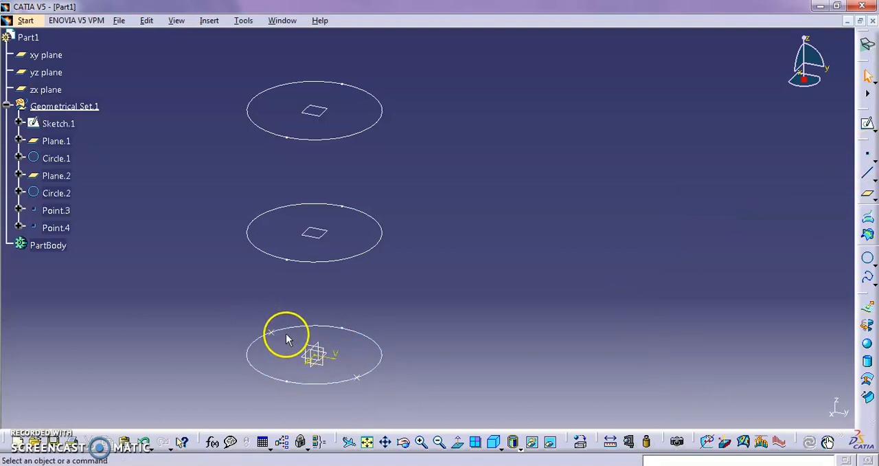
- Create an on-curve point on the middle circle (Circle.1) at a curve-length ratio of 0
click(869, 158)
click(364, 251)
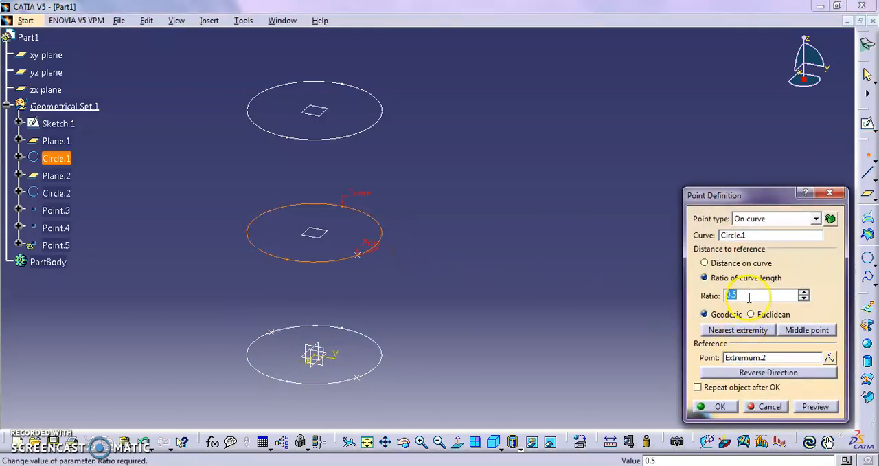
key(Return)
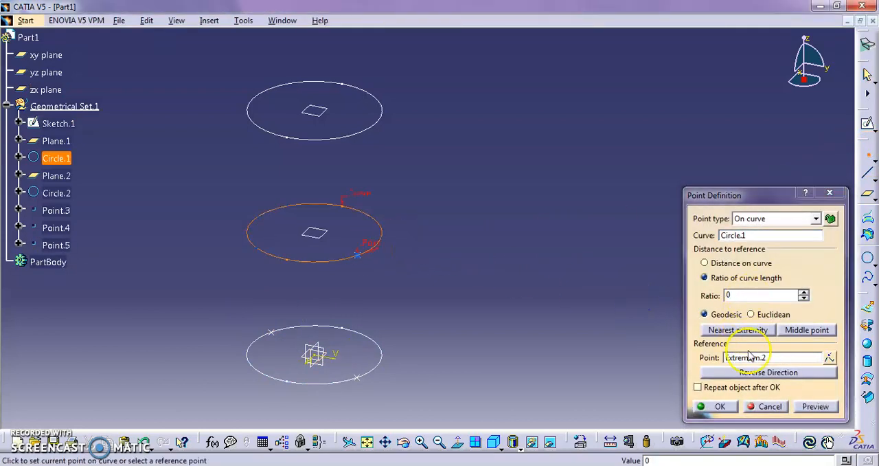
click(762, 406)
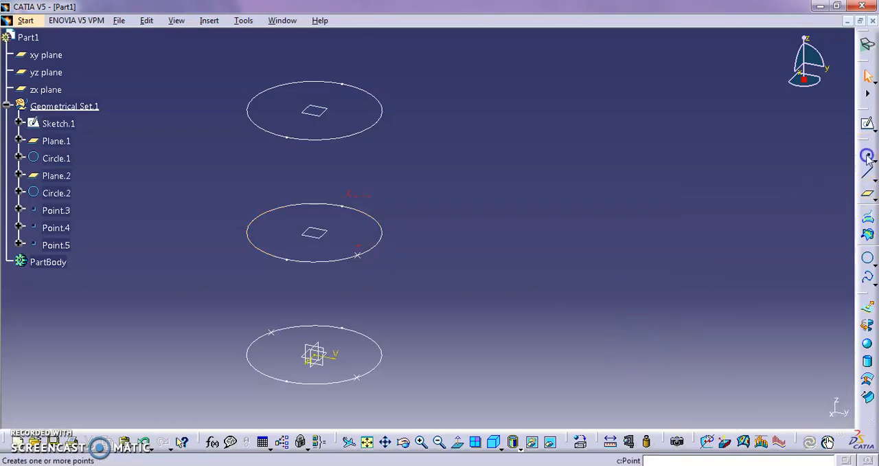
- Add a second on-curve point to the middle circle (Circle.1) at a curve-length ratio of 0.5
click(868, 156)
click(292, 209)
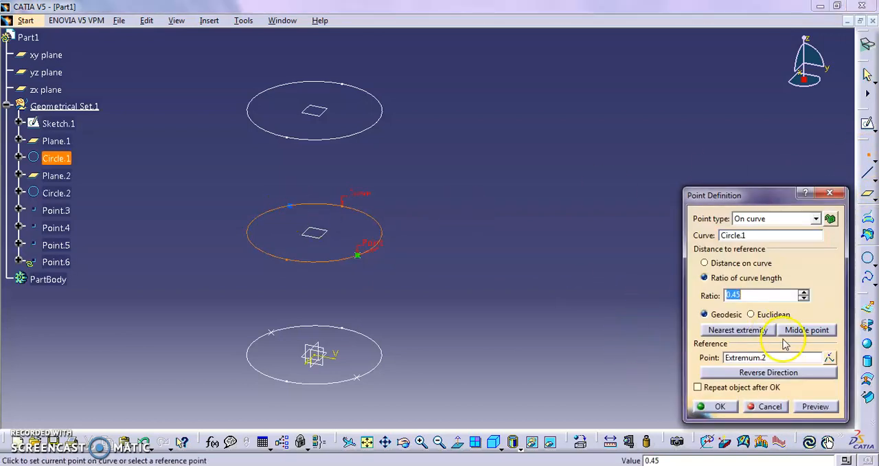
click(478, 322)
click(732, 409)
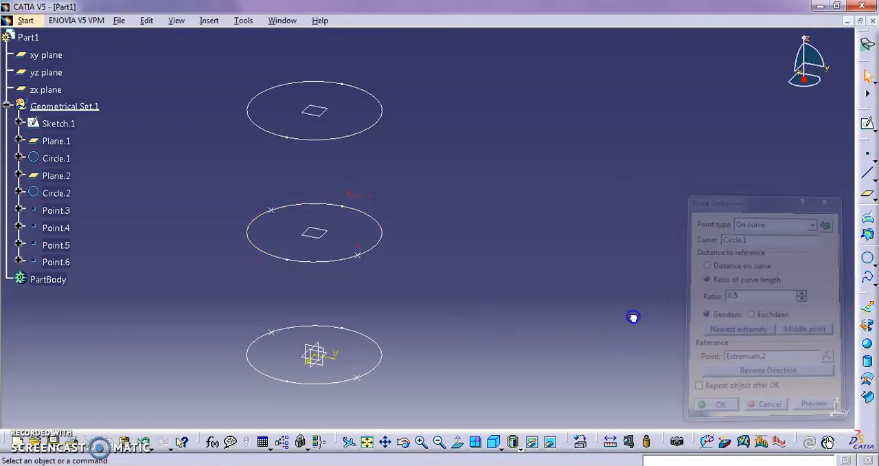
- Create an on-curve point on the uppermost circle (Circle.2) at a curve-length ratio of 0
click(868, 162)
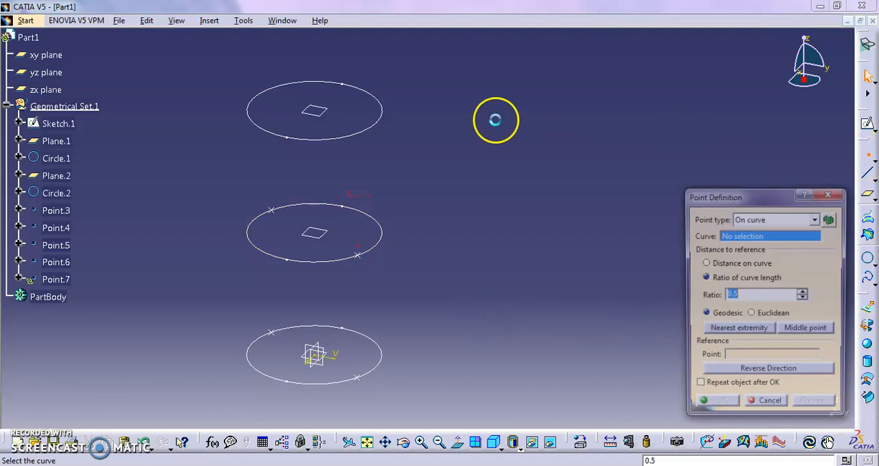
click(365, 130)
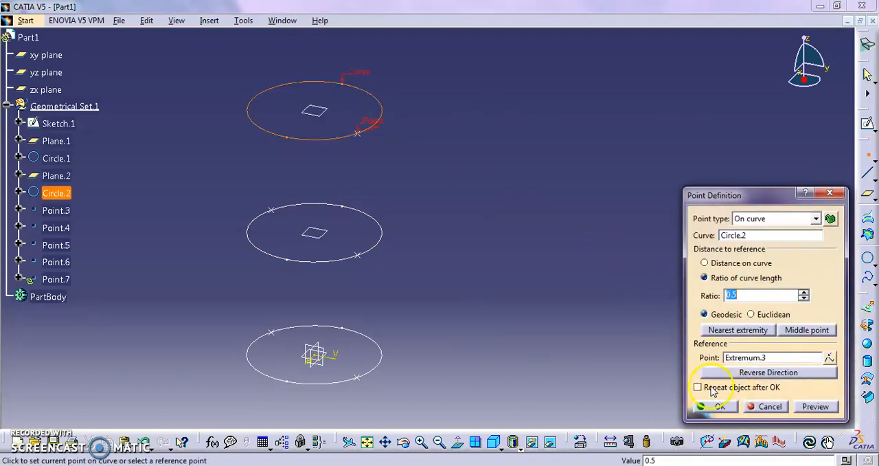
click(710, 409)
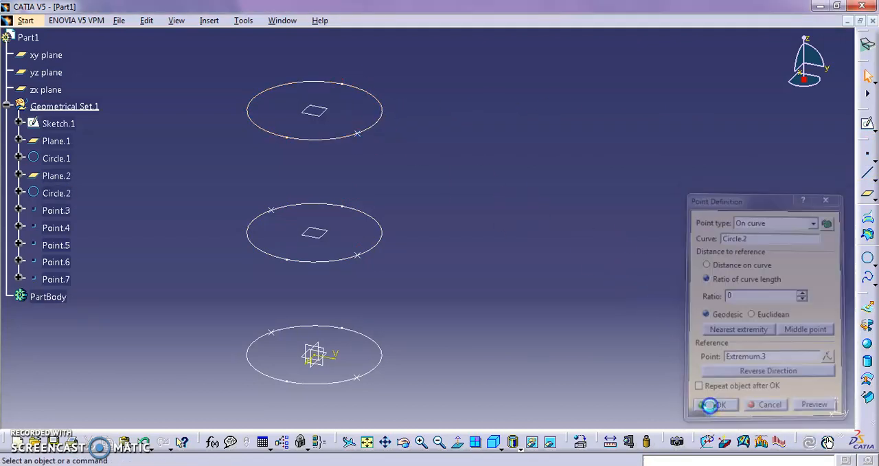
- Add a second on-curve point to the uppermost circle (Circle.2) at a curve-length ratio of 0.5
click(864, 159)
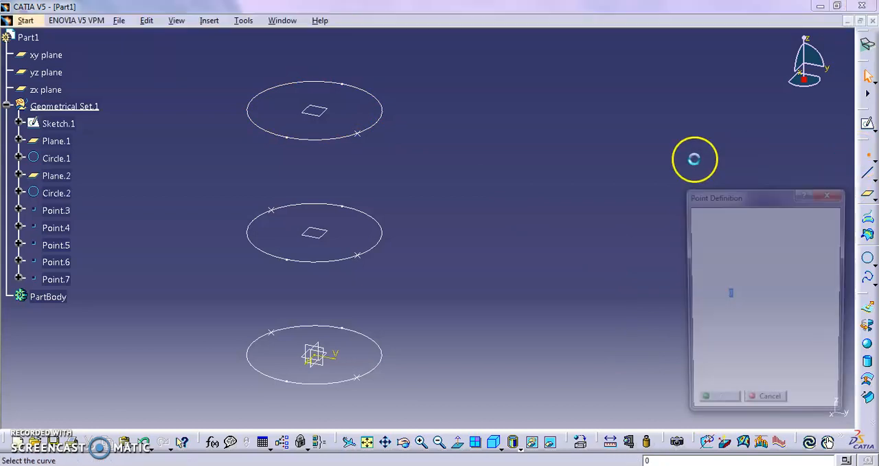
click(286, 140)
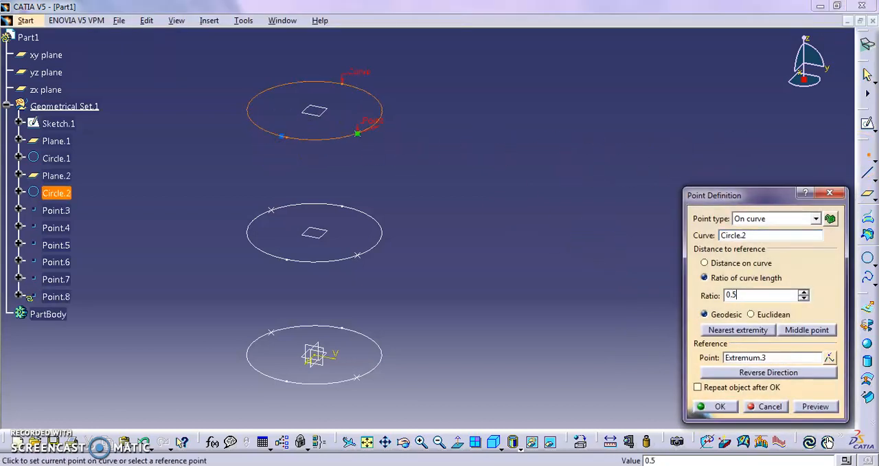
click(475, 276)
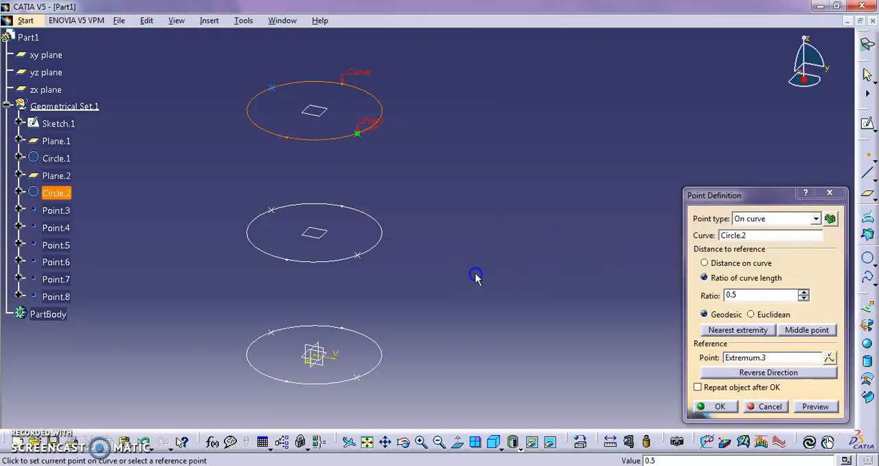
click(717, 415)
click(373, 404)
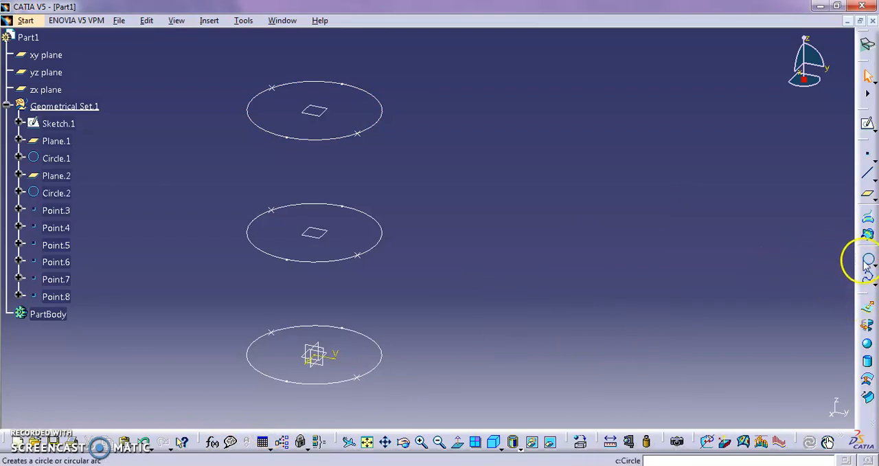
- Create a spline through the ratio 0 points of the base, middle and uppermost circles
click(867, 174)
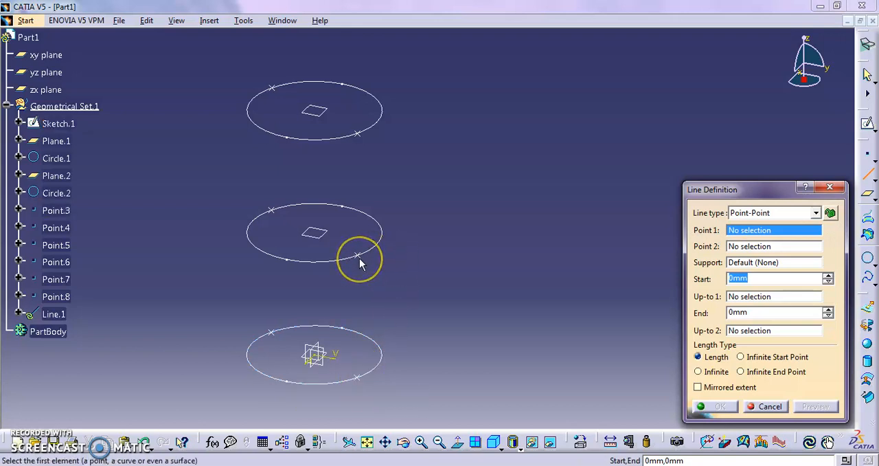
click(780, 410)
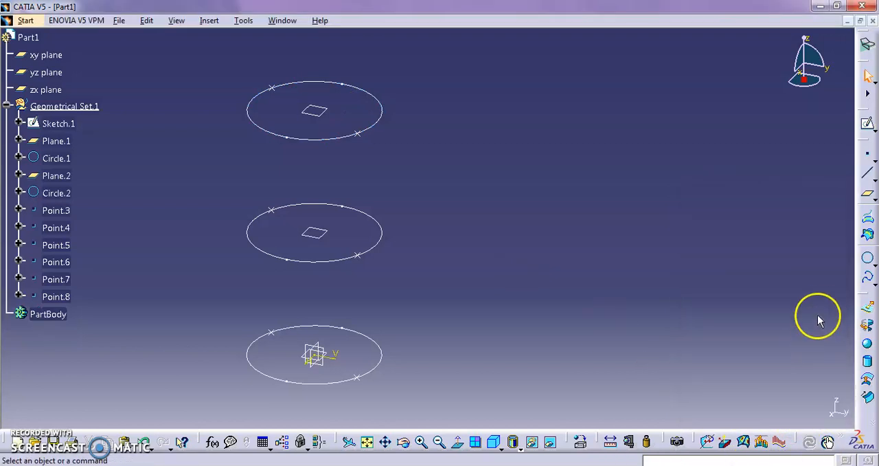
click(867, 278)
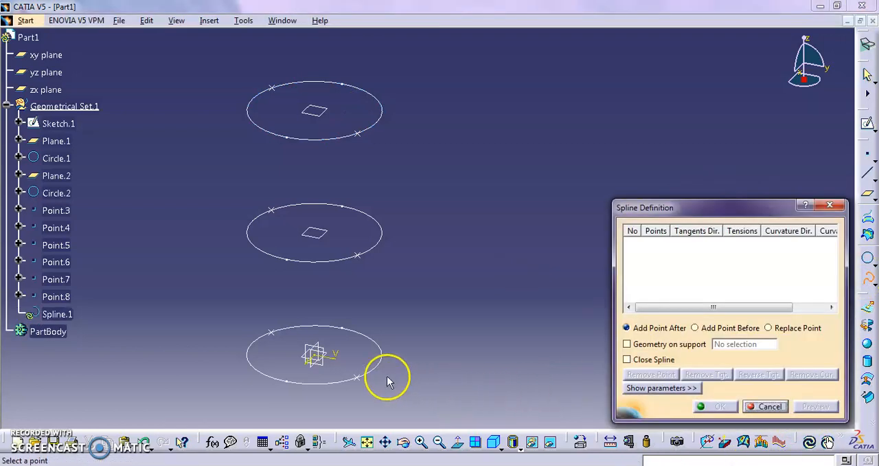
click(357, 376)
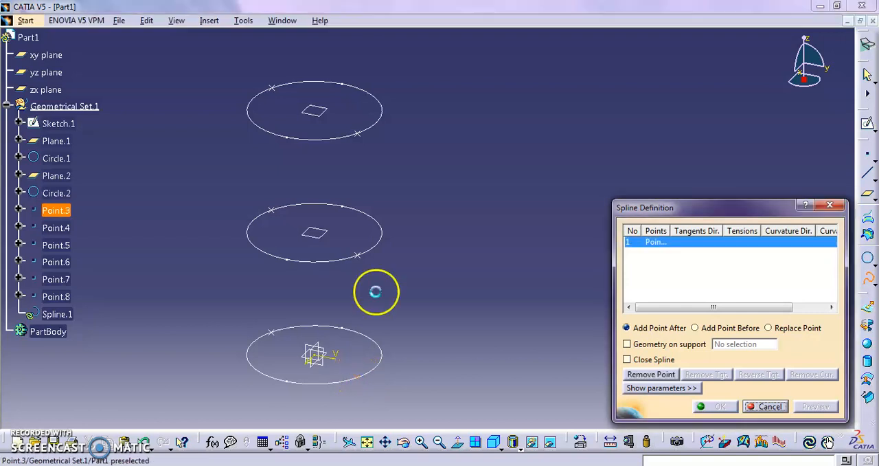
click(358, 254)
click(357, 132)
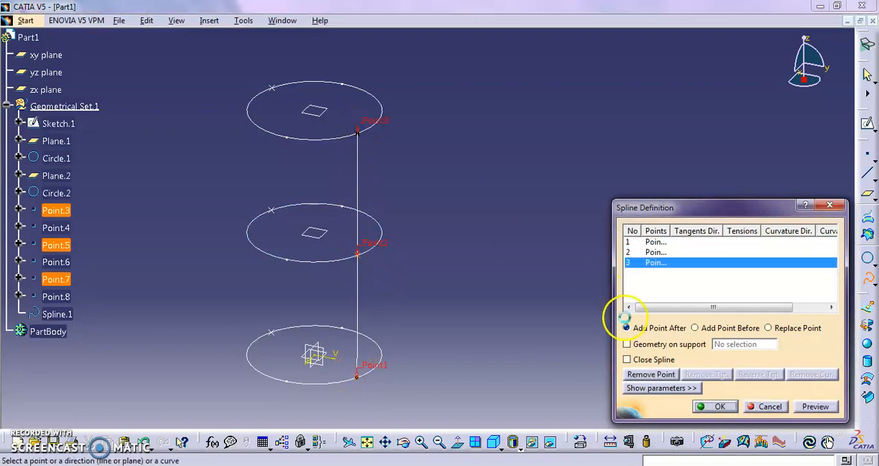
click(714, 406)
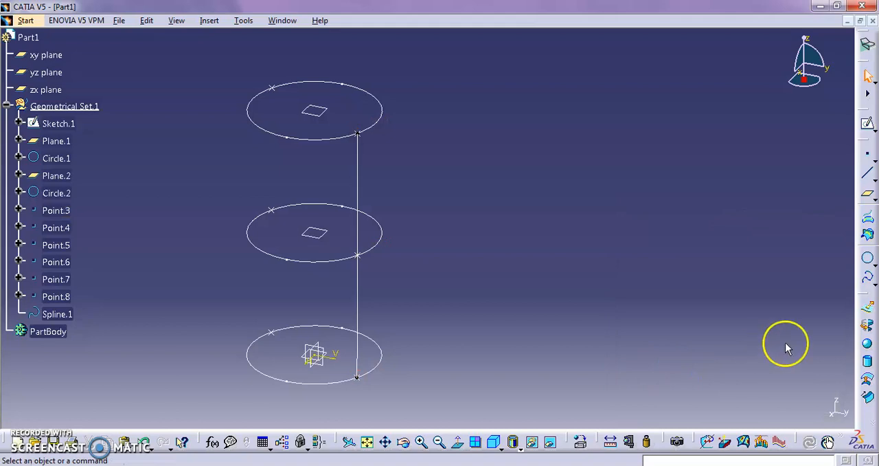
- Create a second spline through the ratio 0.5 points of the base, middle and uppermost circles
click(869, 278)
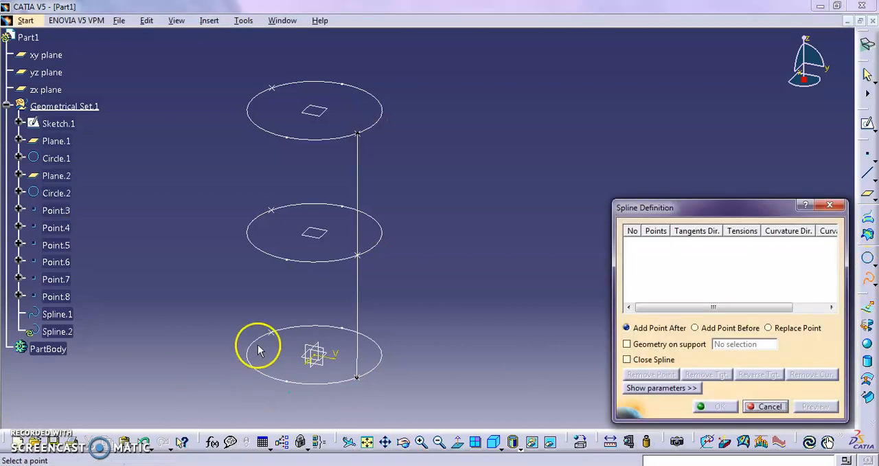
click(273, 331)
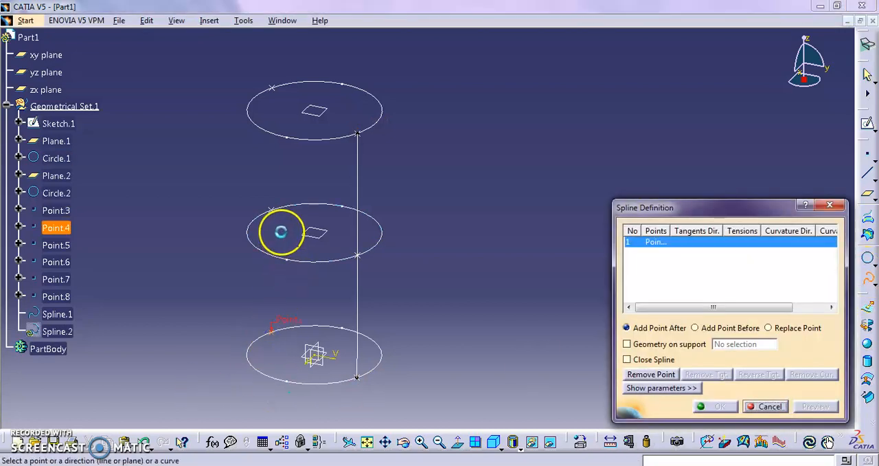
click(272, 207)
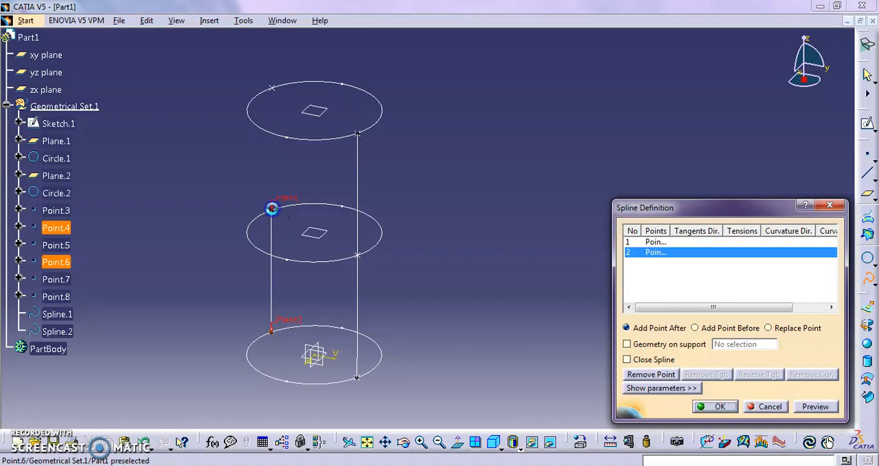
click(272, 85)
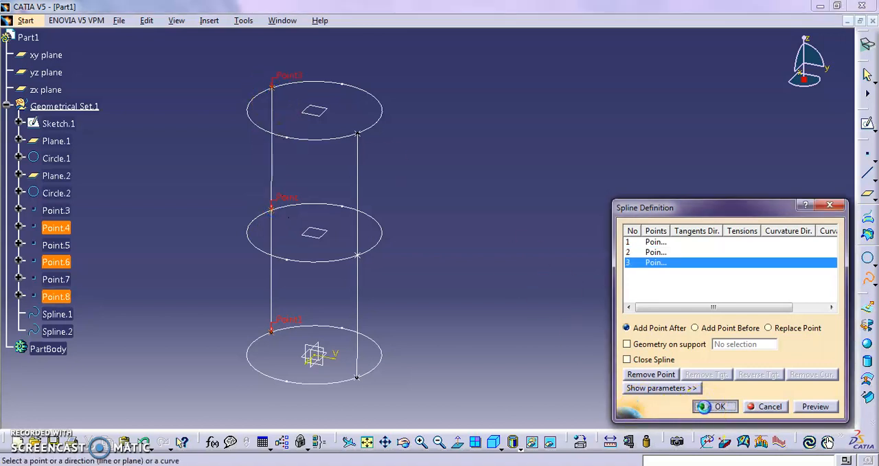
click(702, 406)
click(639, 372)
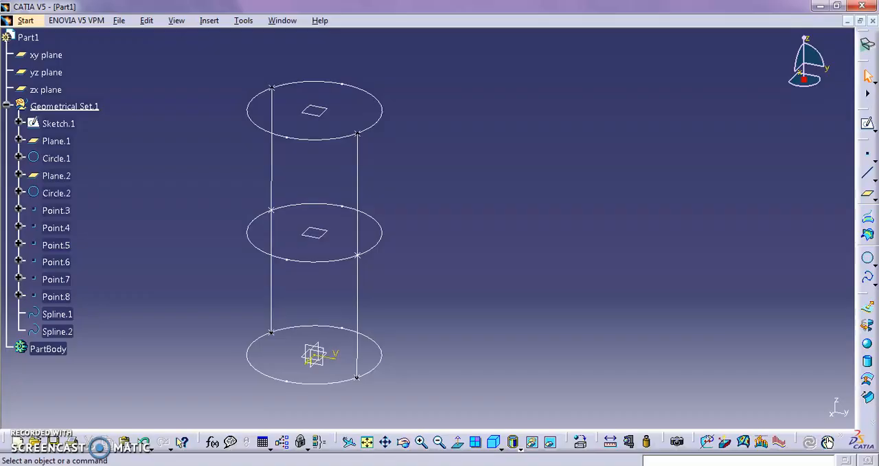
- Switch to the class PDF in the browser and examine the activity slides on guides and section arrow directions, then return to CATIA
click(253, 401)
scroll(485, 283, down, 2)
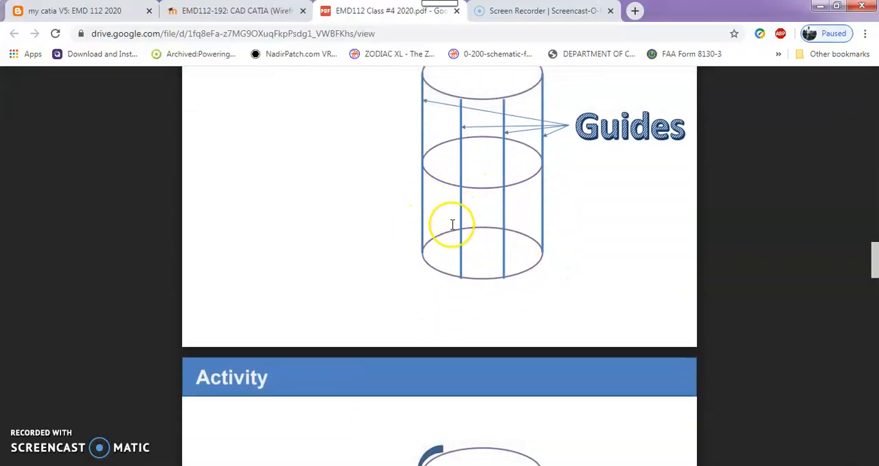
scroll(451, 223, up, 1)
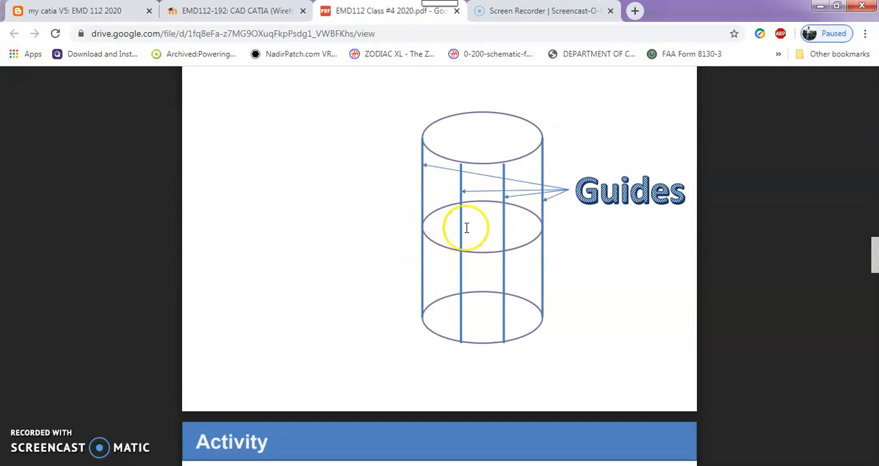
scroll(550, 261, down, 3)
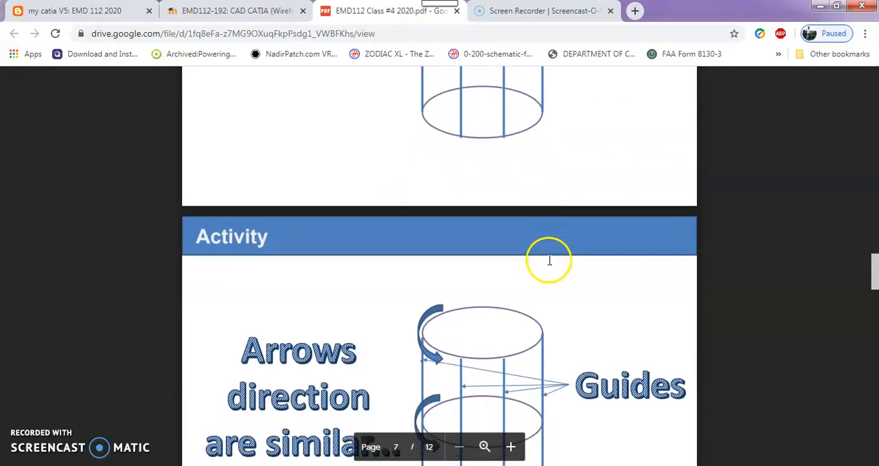
scroll(549, 261, up, 3)
scroll(464, 240, down, 1)
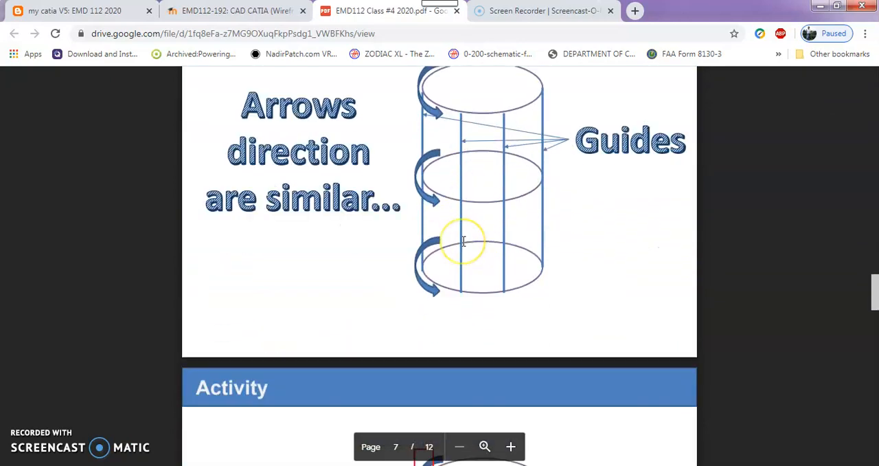
scroll(464, 240, up, 1)
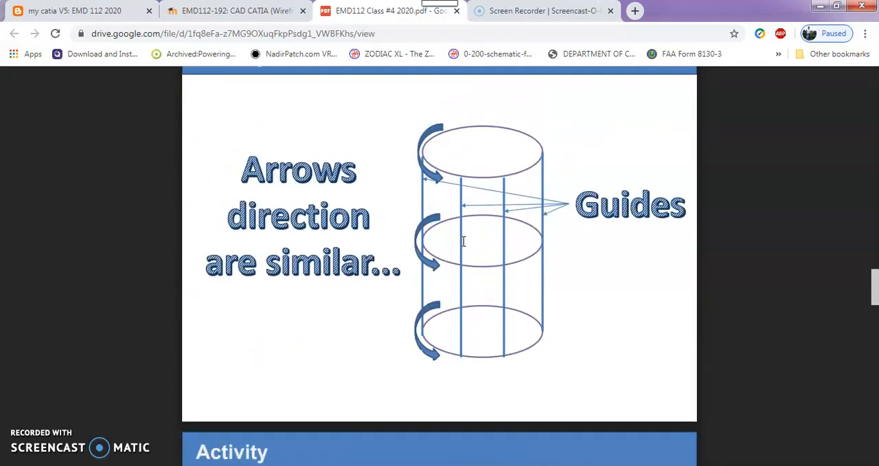
click(429, 203)
scroll(413, 203, up, 1)
scroll(409, 201, down, 1)
click(404, 201)
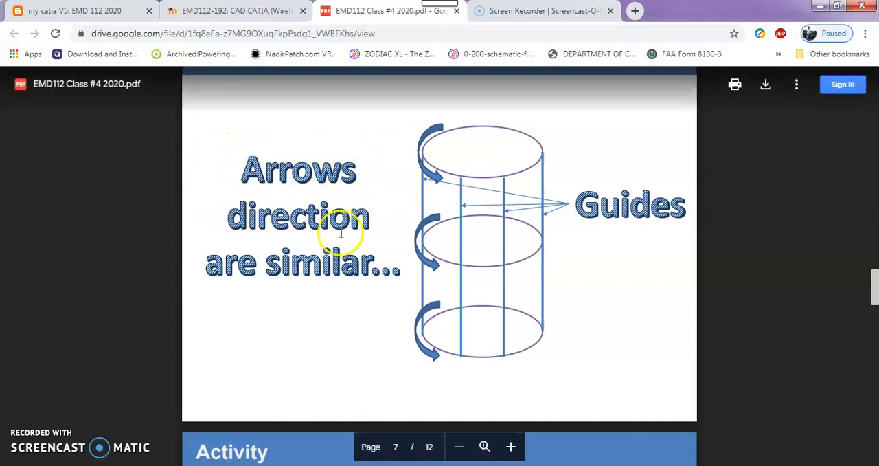
click(821, 5)
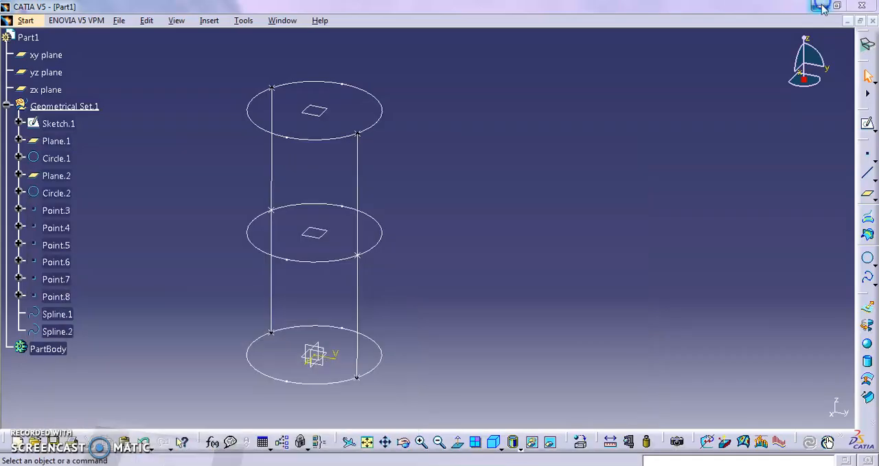
- Start a Multi-Sections Surface with Sketch.1, Circle.1 and Circle.2 as its sections, from the base circle upward
drag(863, 298, 788, 183)
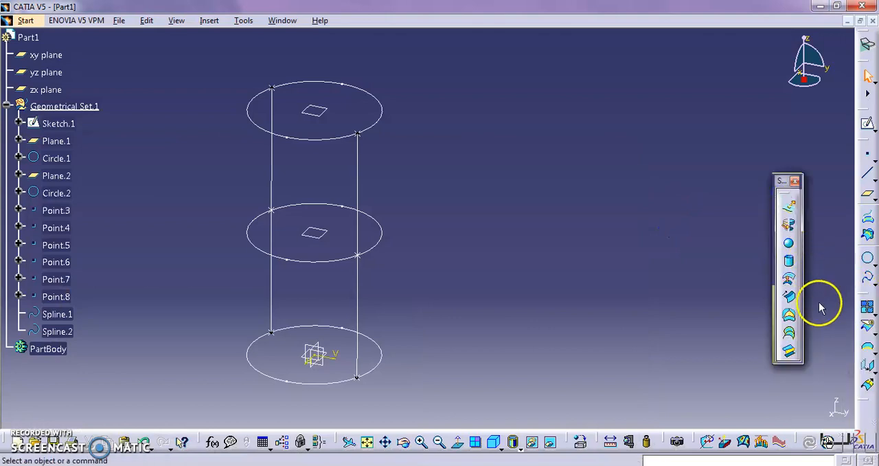
click(789, 334)
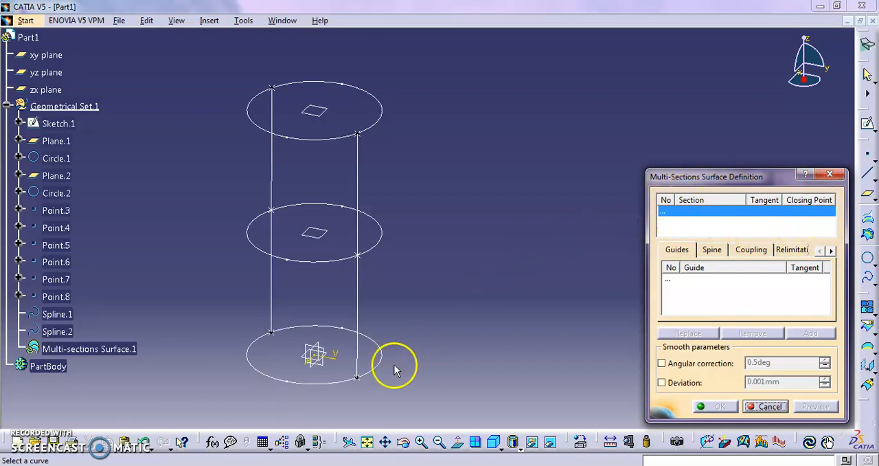
click(366, 370)
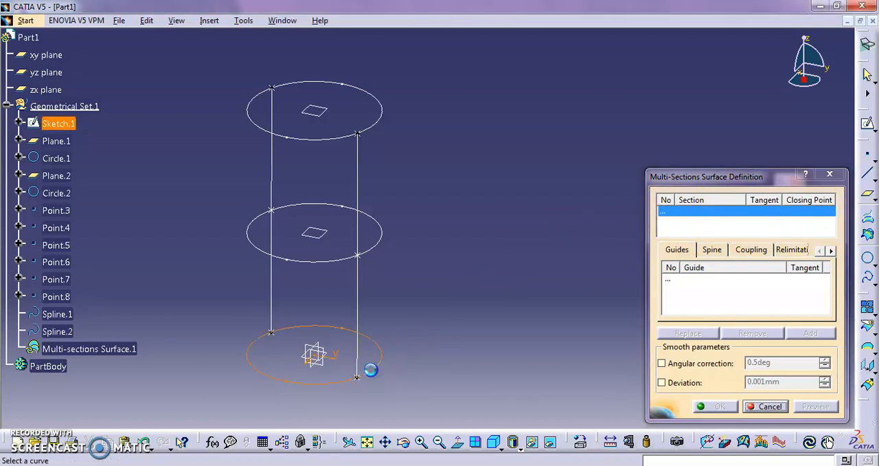
click(310, 259)
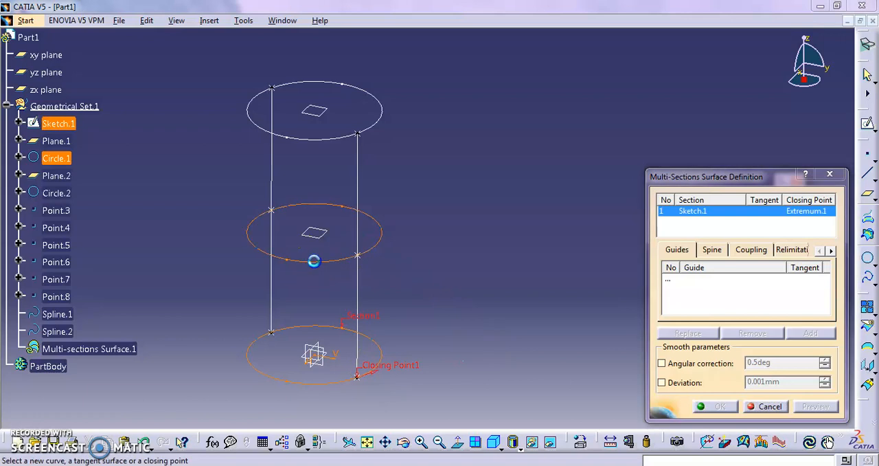
click(337, 138)
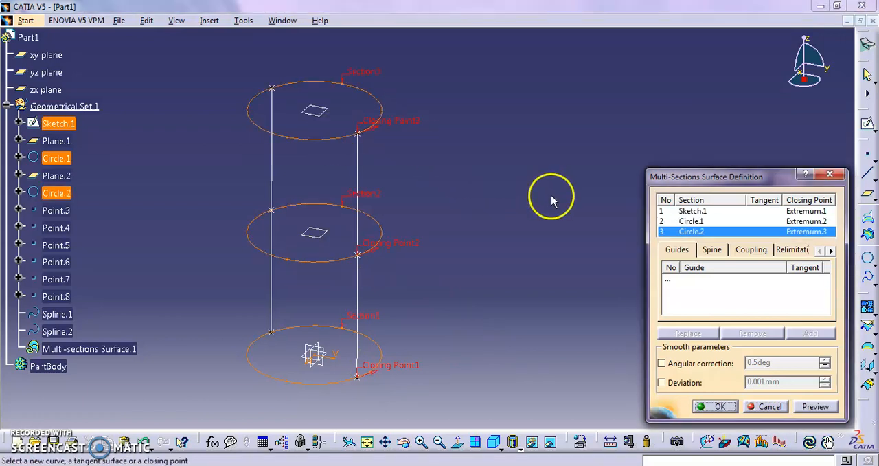
- Add Spline.2 and Spline.1 as guides of the multi-sections surface and preview it
click(671, 281)
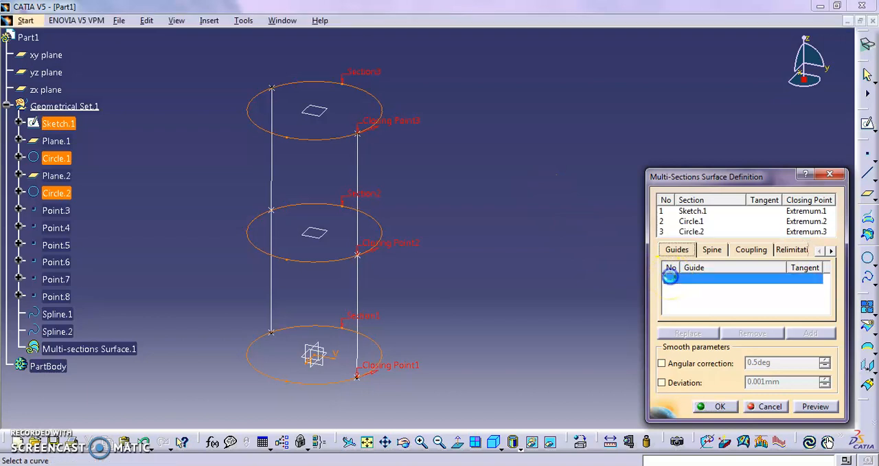
click(272, 153)
click(358, 153)
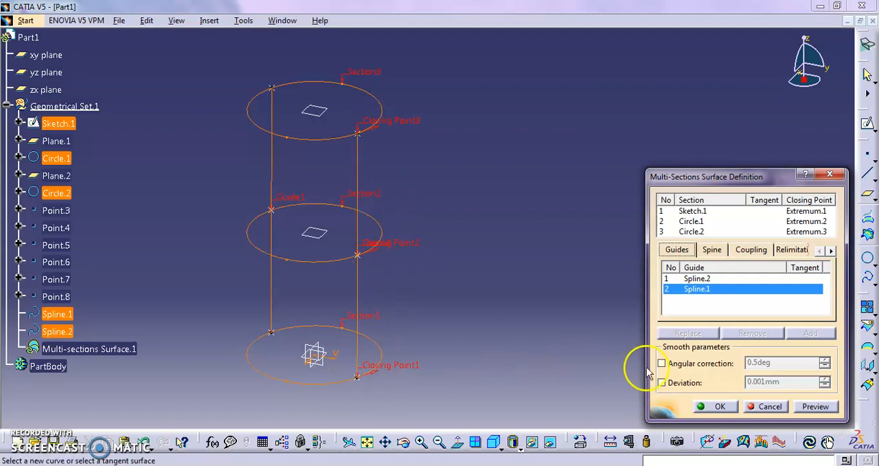
click(816, 406)
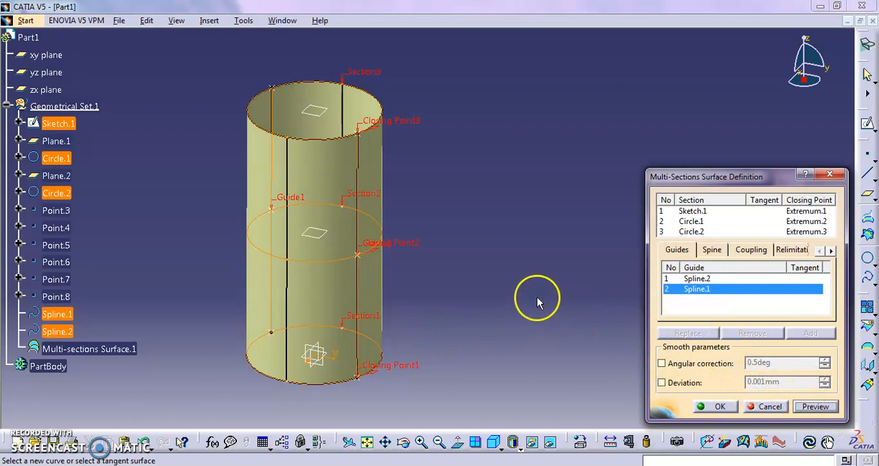
- Try the surface with the middle section's closing-point arrow reversed, then restore the arrow direction and preview it again
click(374, 249)
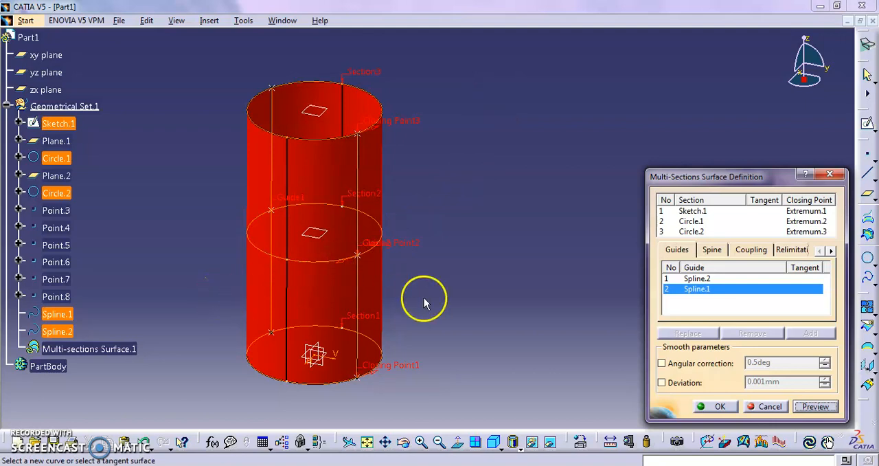
click(825, 407)
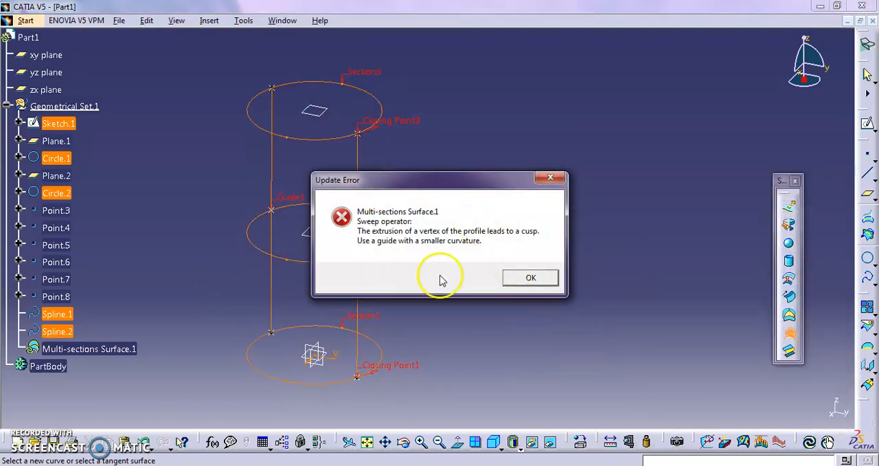
click(530, 278)
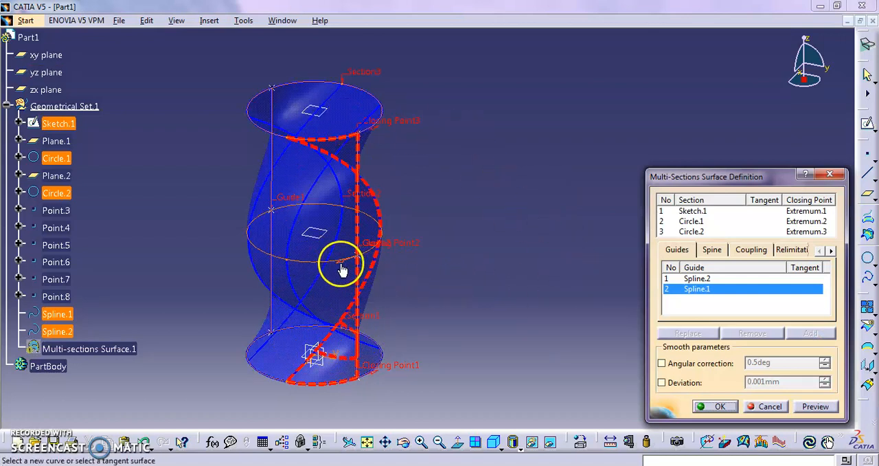
click(800, 404)
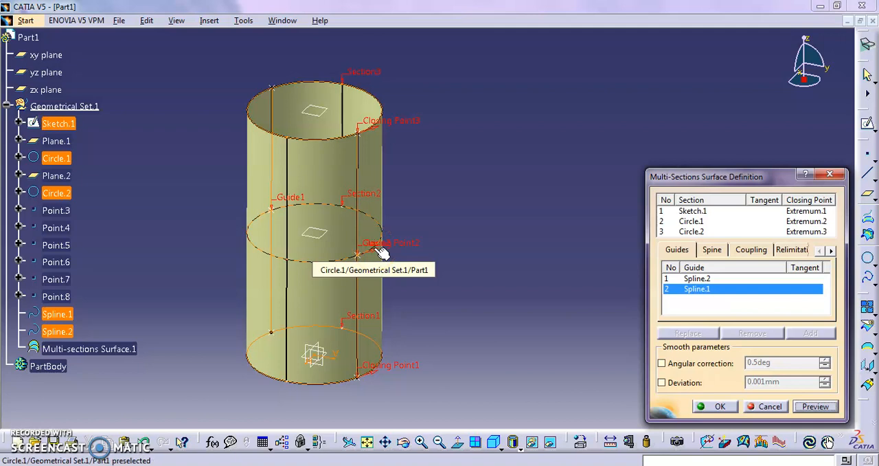
click(381, 251)
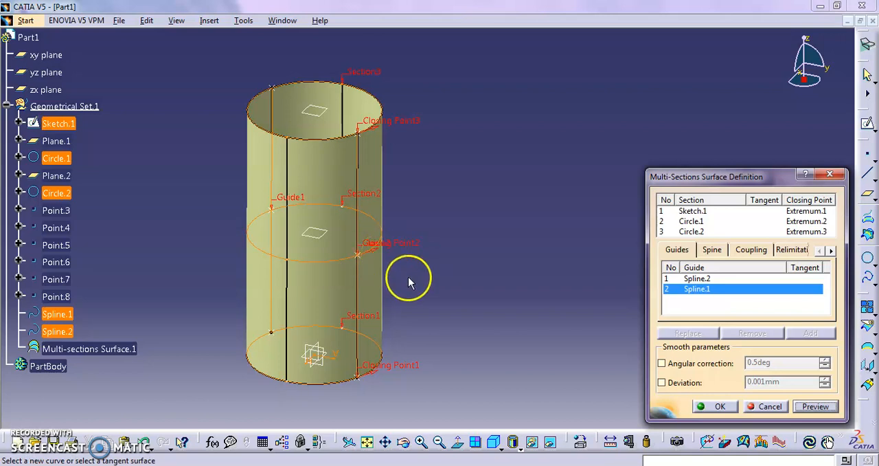
- Switch to the class PDF in the browser, examine the activity slide on similar arrow directions and locations, and return to CATIA
click(237, 465)
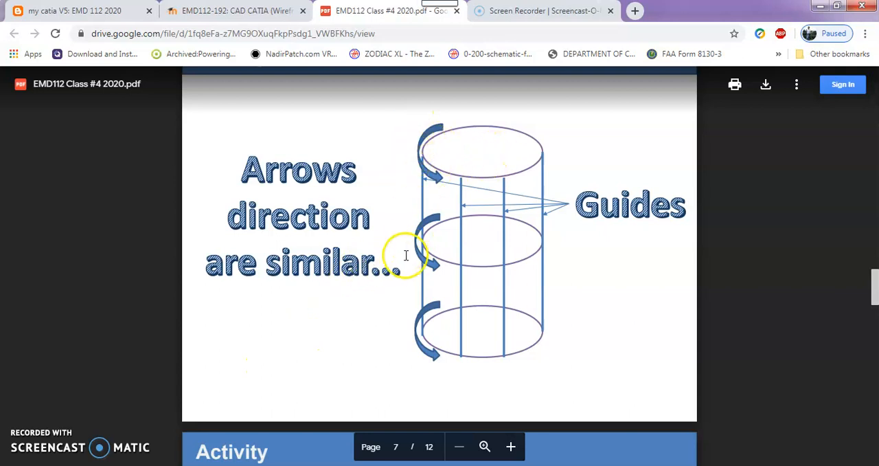
scroll(387, 193, down, 5)
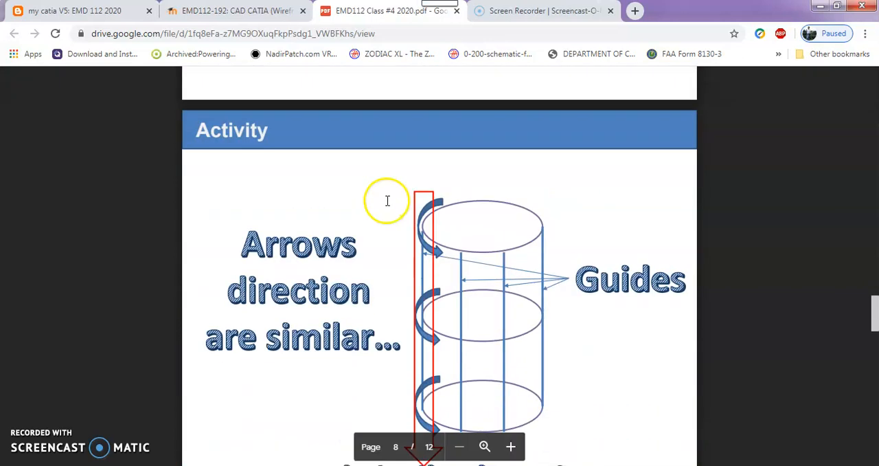
scroll(386, 203, down, 1)
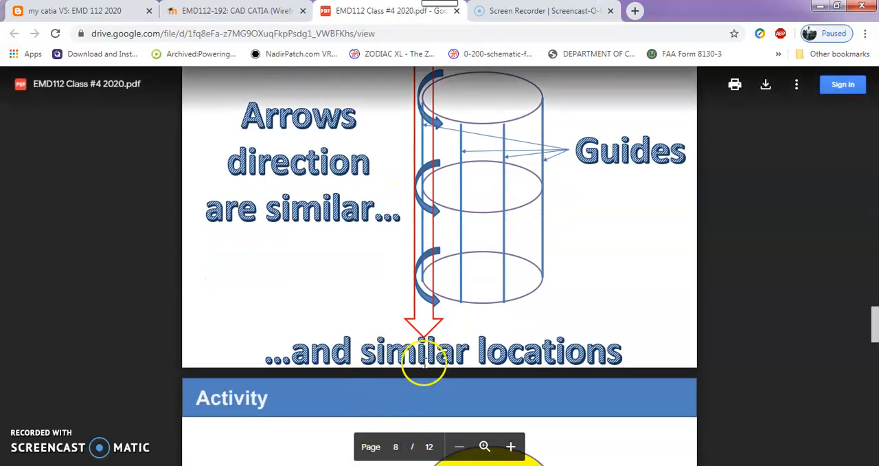
click(819, 6)
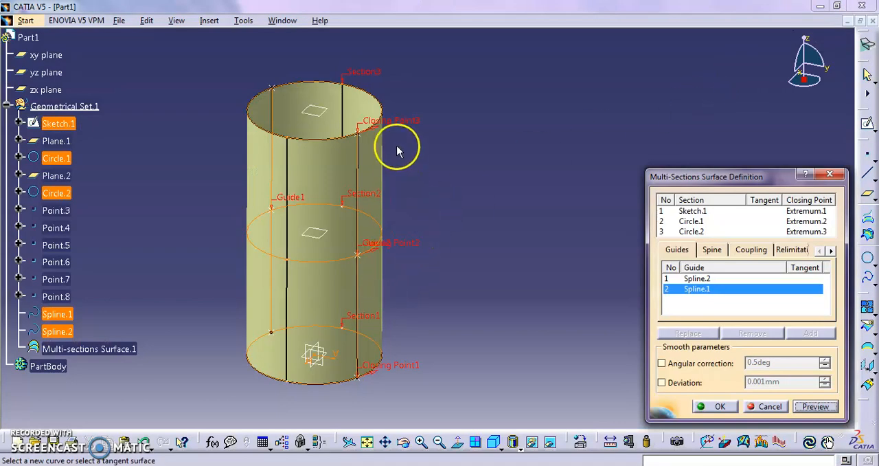
- Try replacing the top section's closing point with Point.8 on the opposite guide, and preview the multi-sections surface
right_click(402, 122)
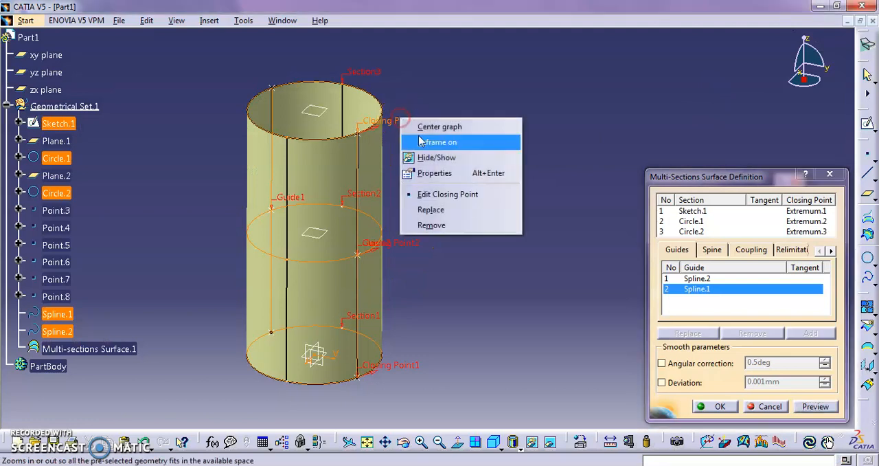
click(431, 210)
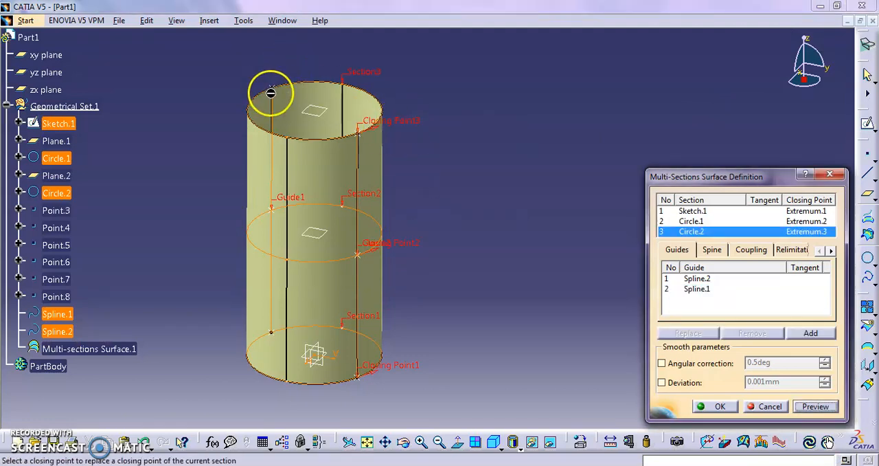
click(272, 88)
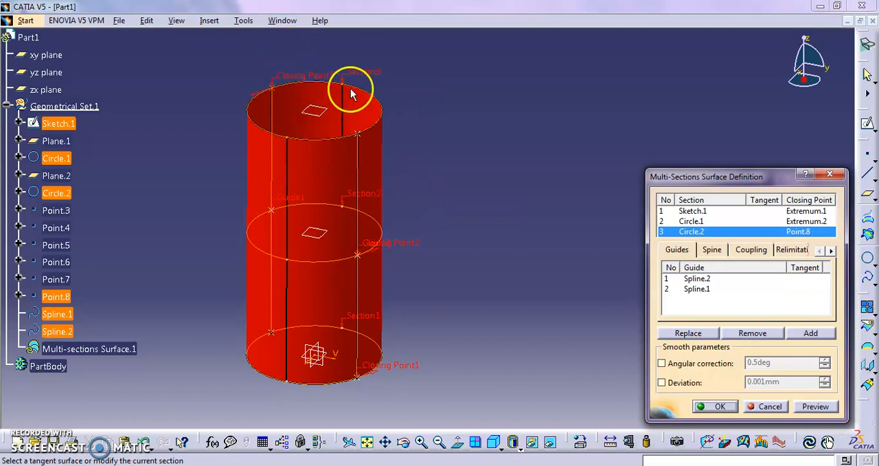
click(809, 406)
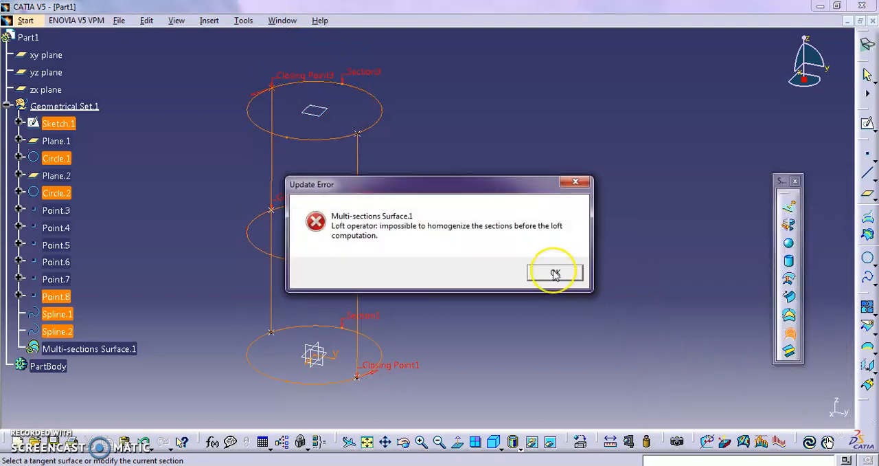
click(555, 272)
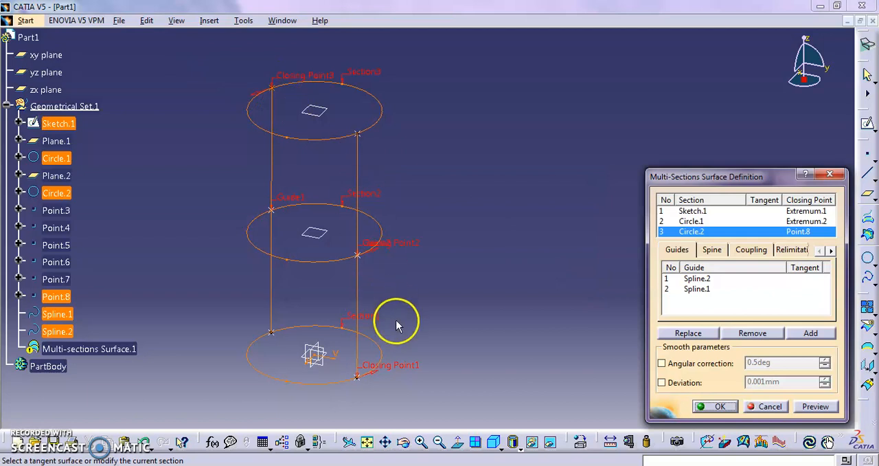
click(393, 373)
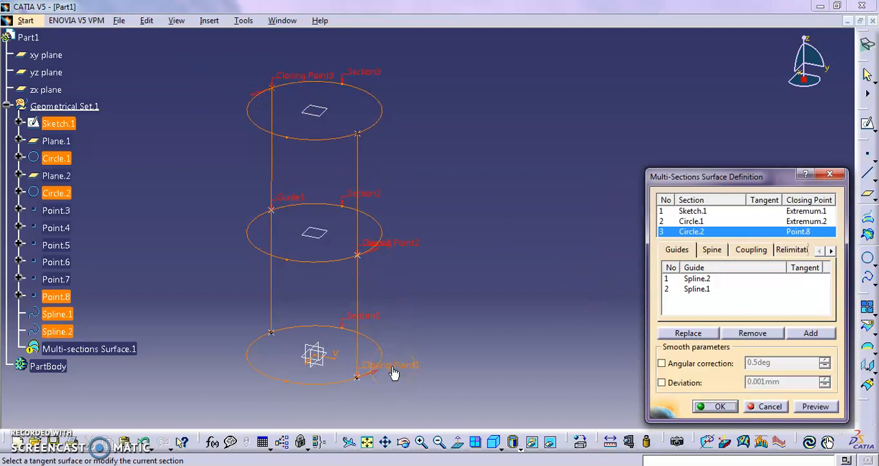
- Replace the closing point of Circle.2 with Point.7, aligned with the lower closing points, then preview and create the multi-sections surface
click(283, 82)
right_click(283, 83)
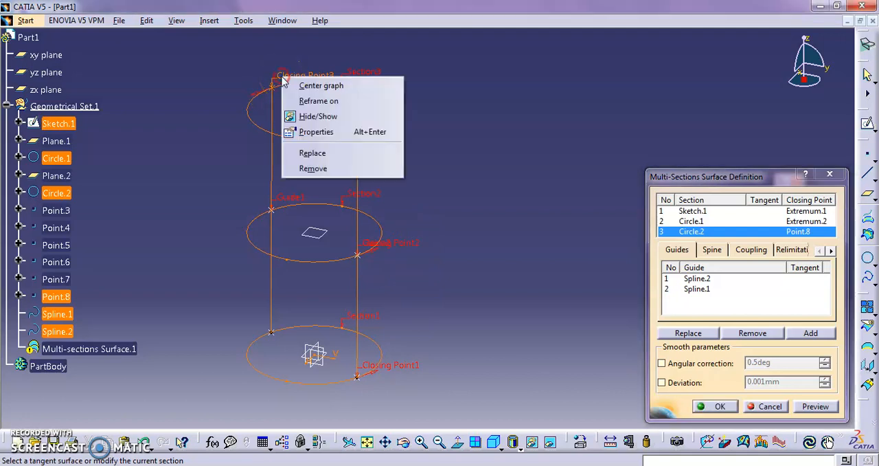
click(330, 154)
click(358, 133)
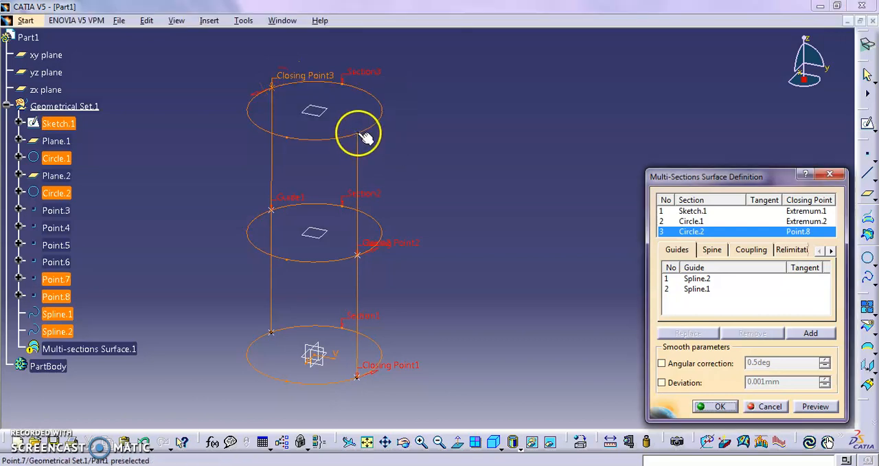
click(829, 410)
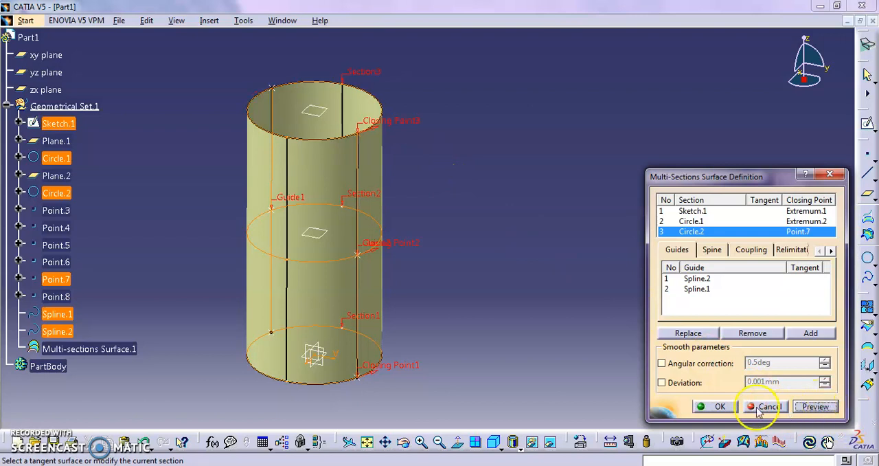
click(718, 407)
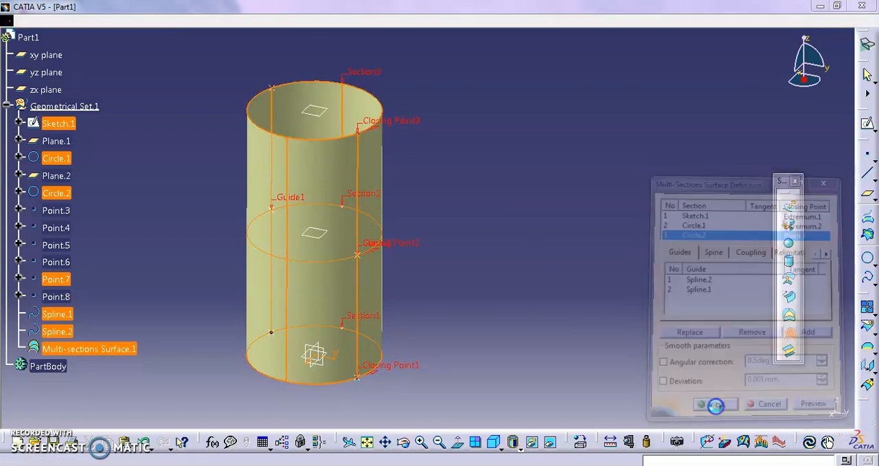